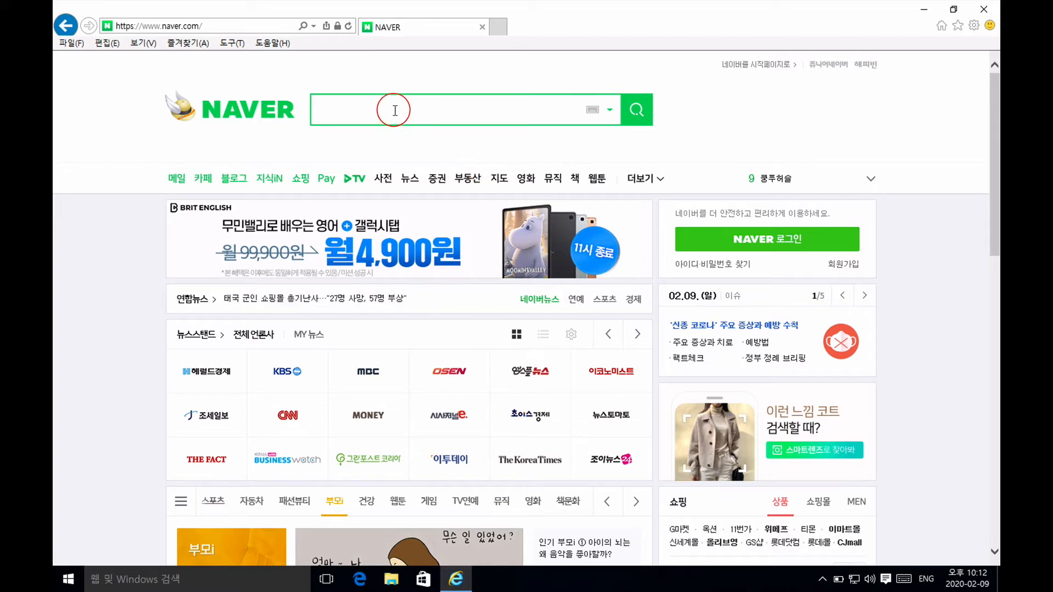
Search Naver for 반디집
key(super+space)
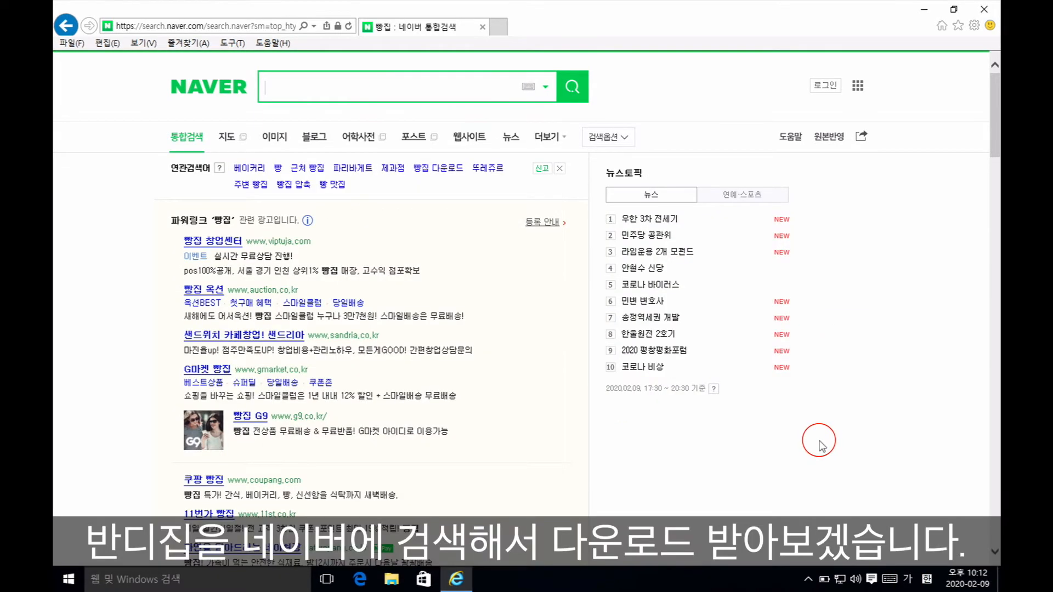
text(반)
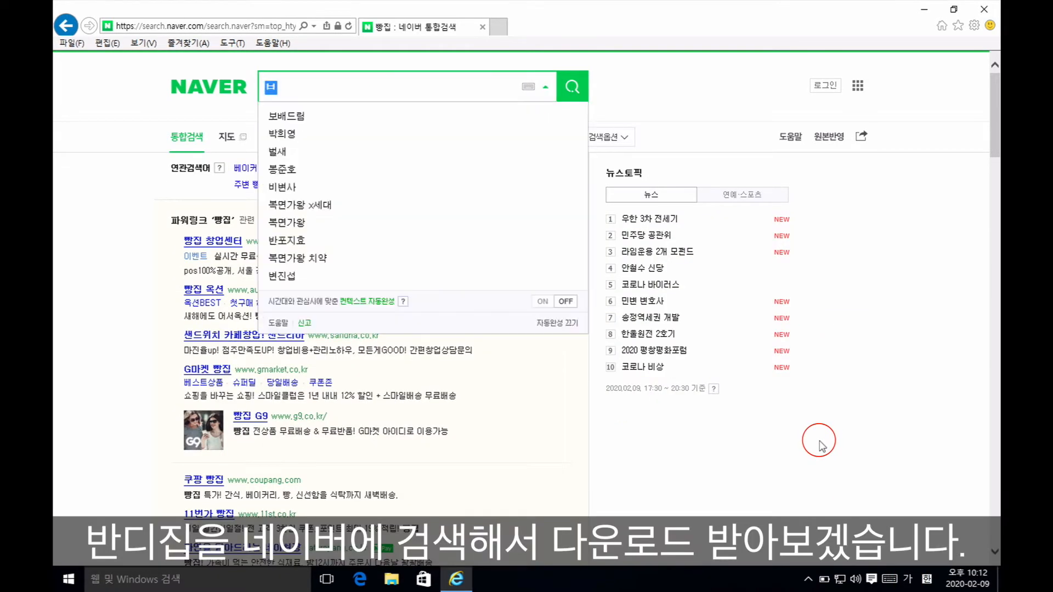
text(디집)
key(Return)
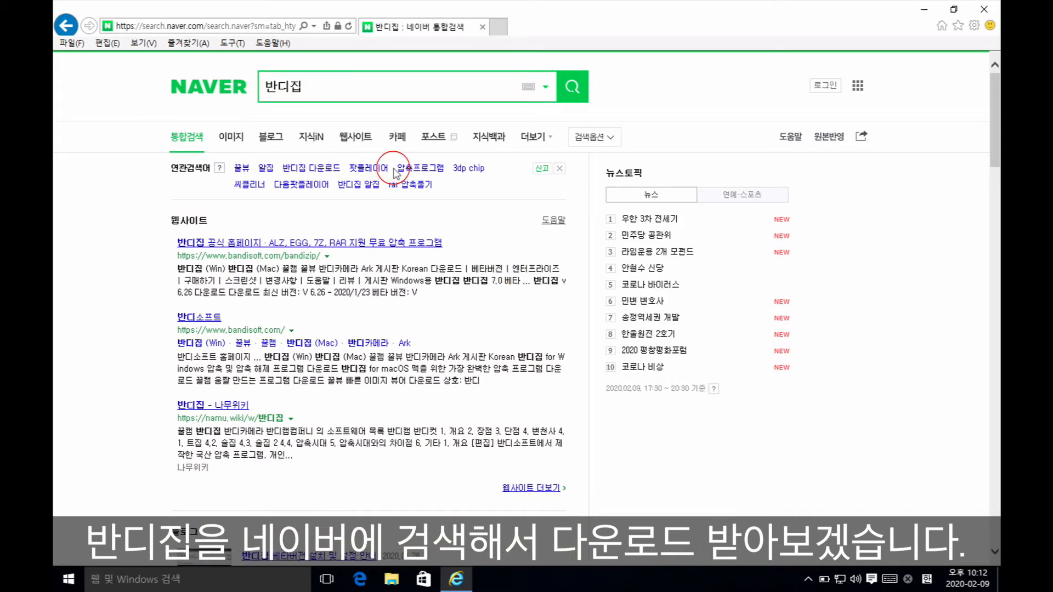
Open Bandizip's official bandisoft.com page from the website results, look through it and close it
click(267, 257)
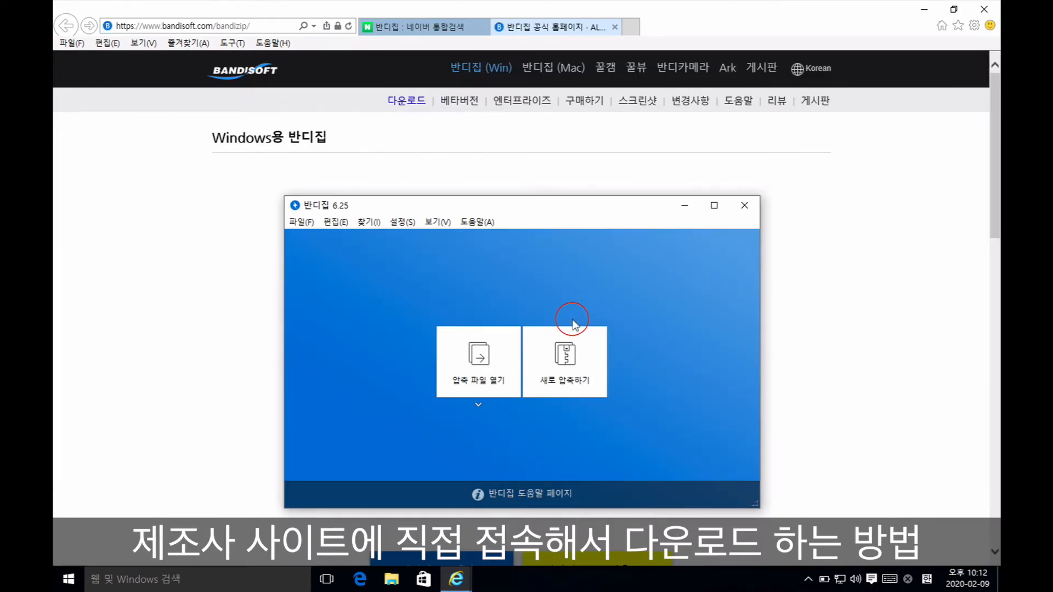
scroll(572, 321, down, 12)
scroll(572, 319, up, 11)
scroll(572, 321, up, 1)
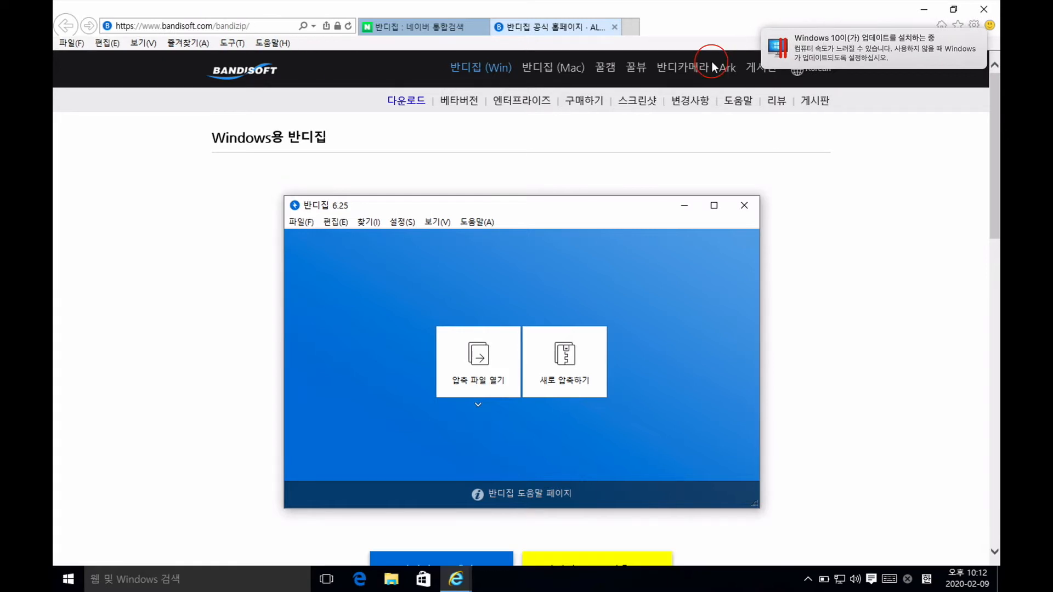
click(615, 27)
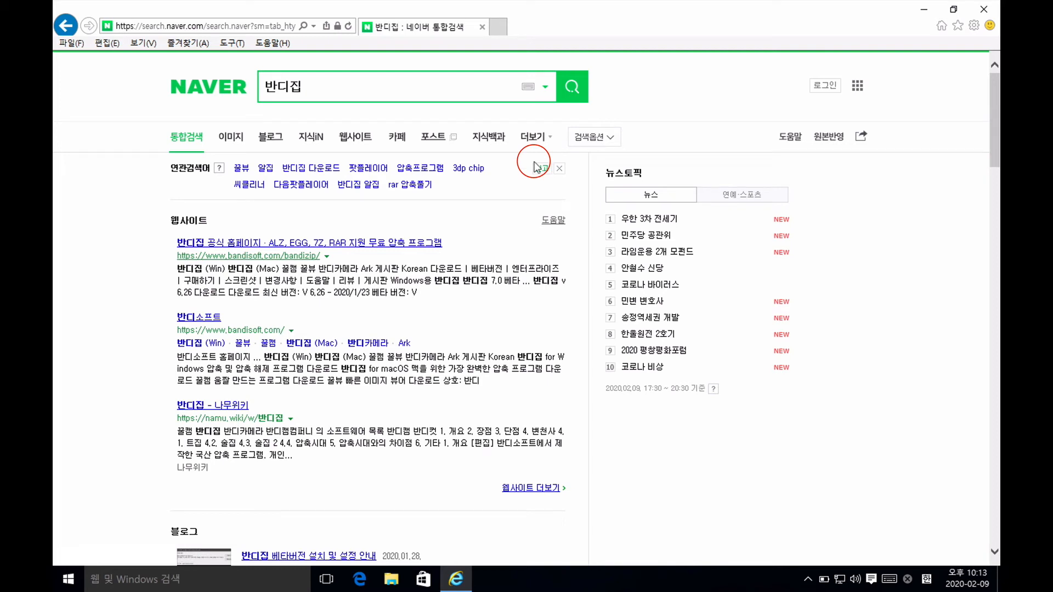
Search for 꿀뷰 and open the 꿀뷰(HoneyView) entry in the software information section of the results
scroll(334, 373, down, 15)
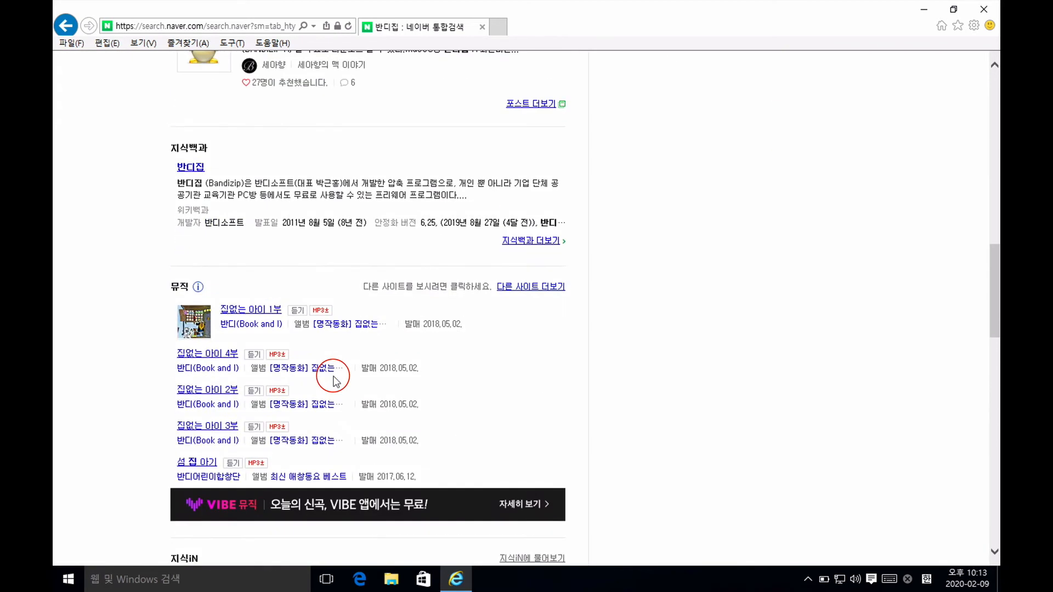
scroll(333, 380, up, 3)
scroll(333, 380, up, 15)
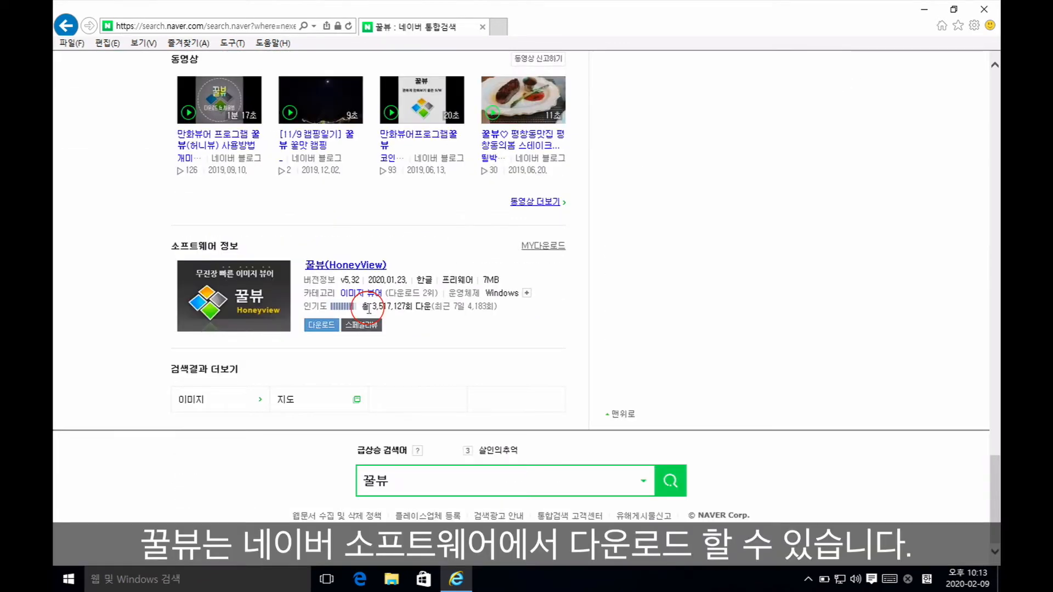
click(363, 267)
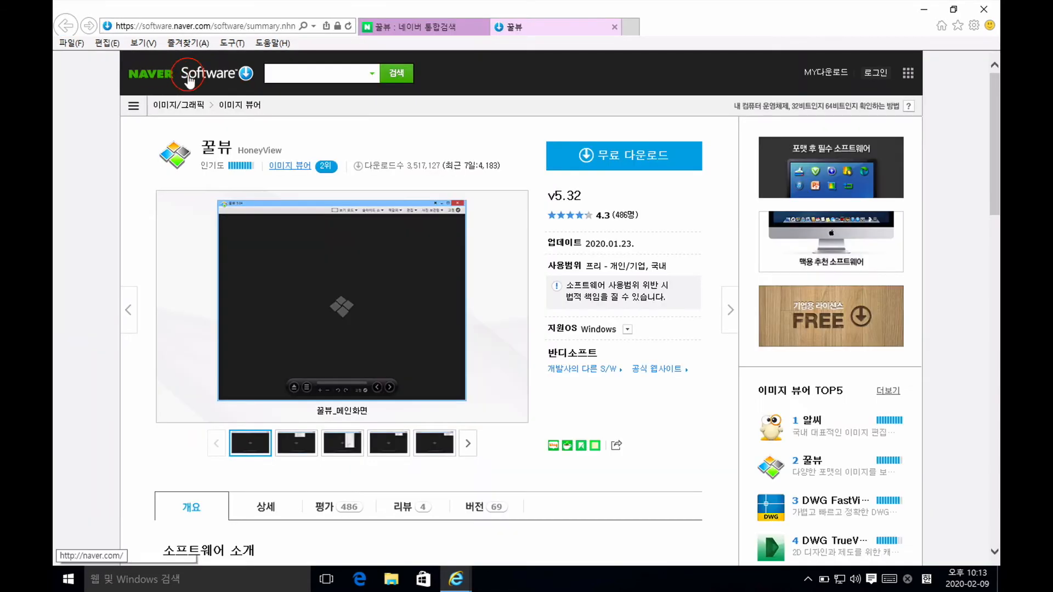
Examine the permitted usage scope (사용범위) listed for 꿀뷰 on its Naver Software page
click(625, 164)
click(628, 264)
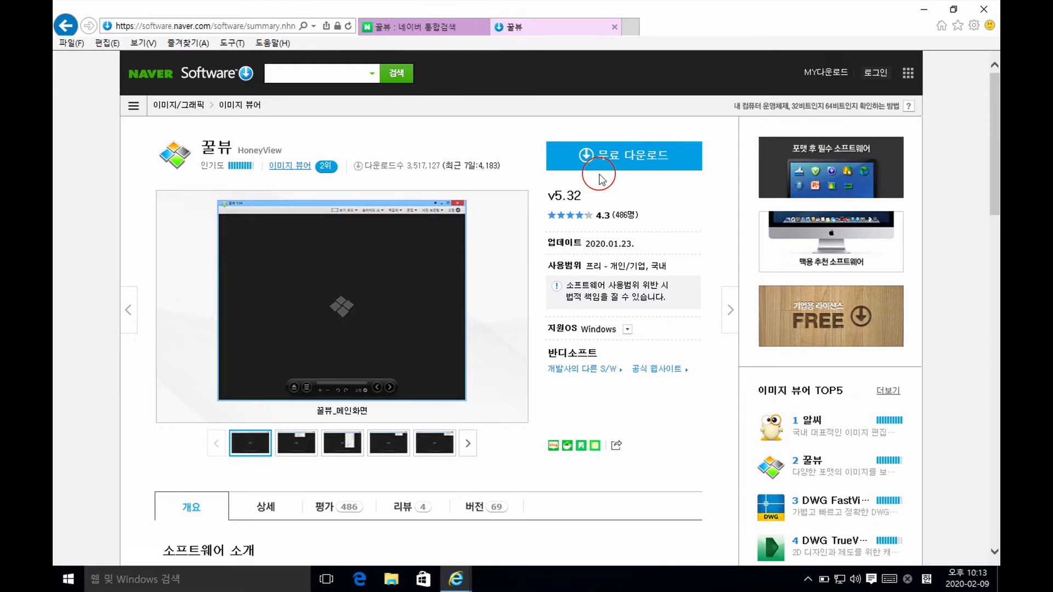
drag(552, 266, 674, 267)
click(674, 267)
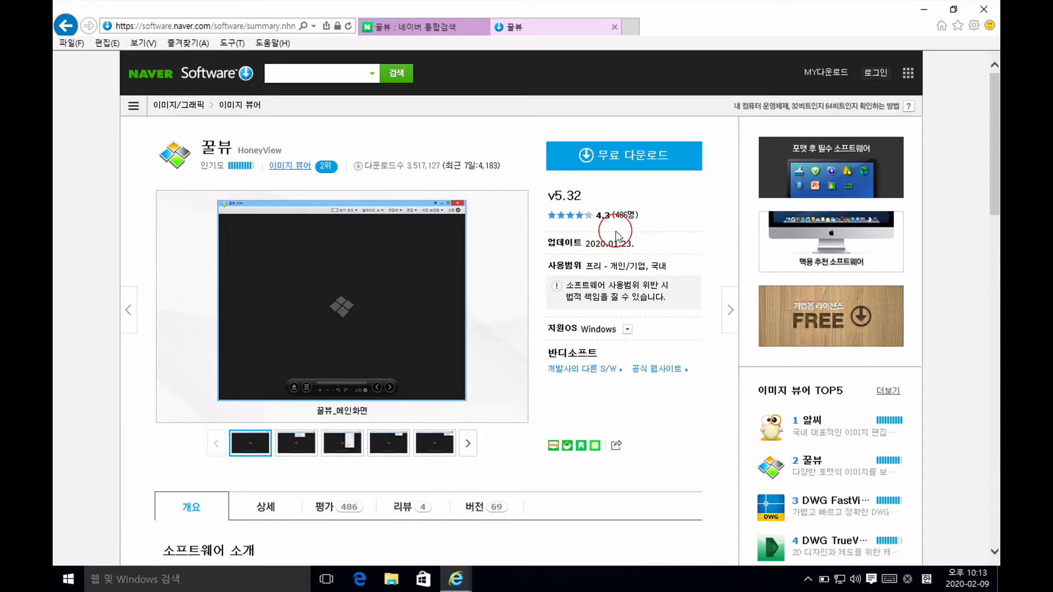
drag(549, 266, 671, 267)
click(674, 266)
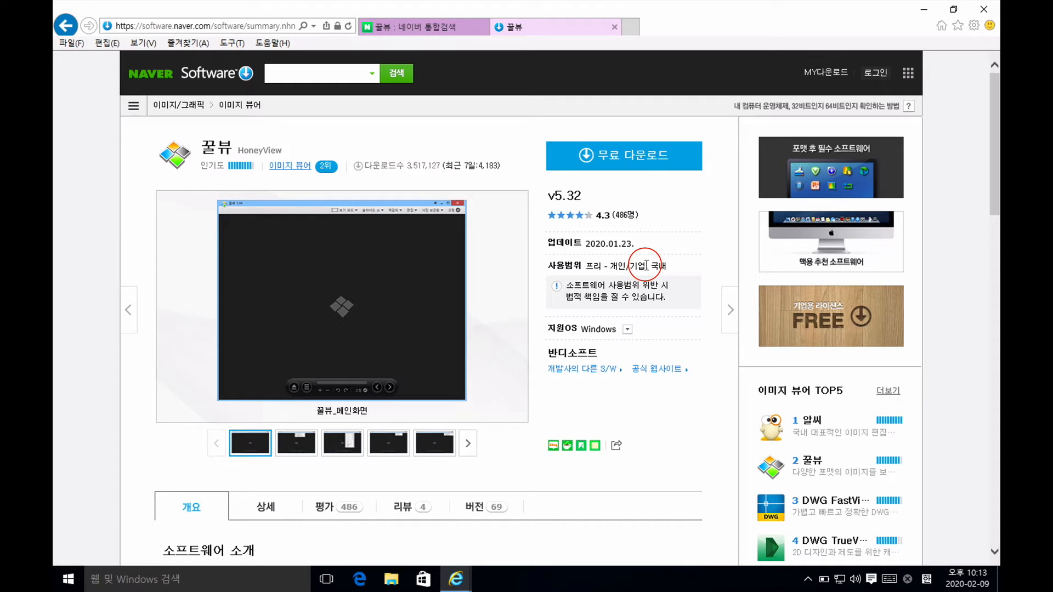
drag(587, 267, 666, 269)
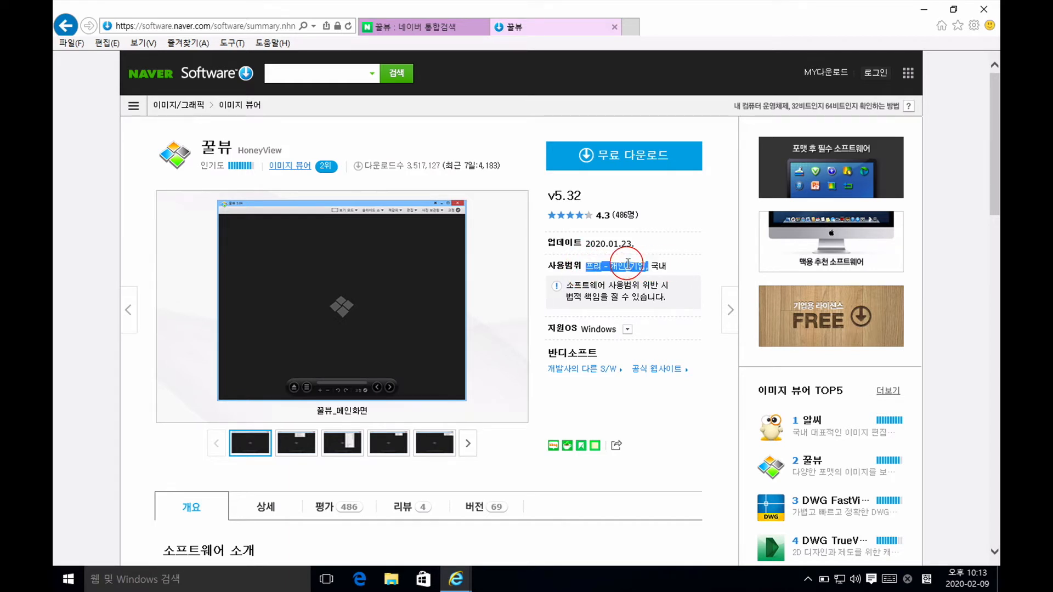
click(688, 264)
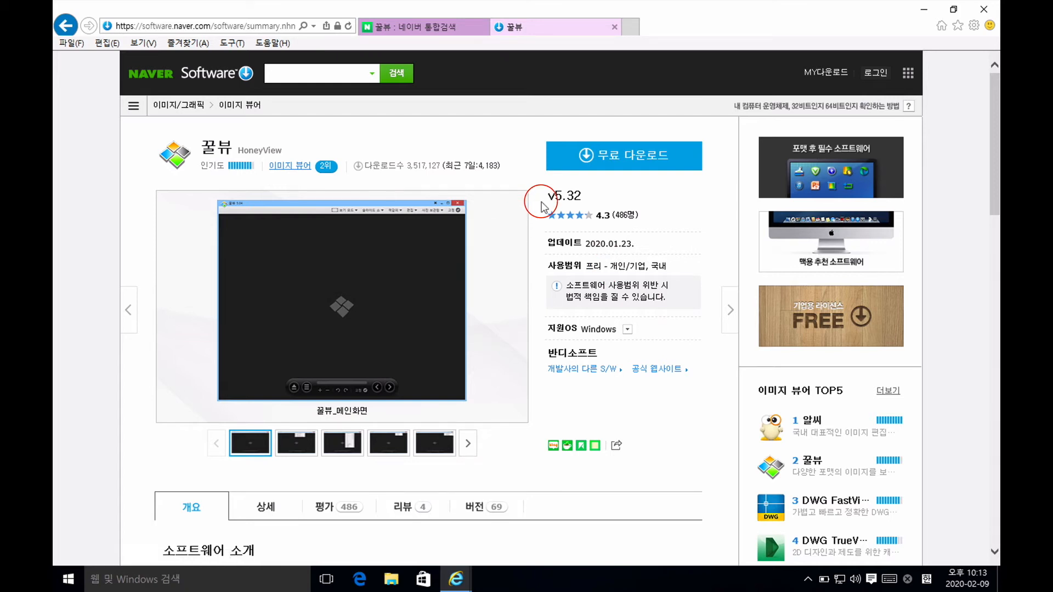
Start the free download of 꿀뷰 v5.32
click(507, 331)
click(412, 347)
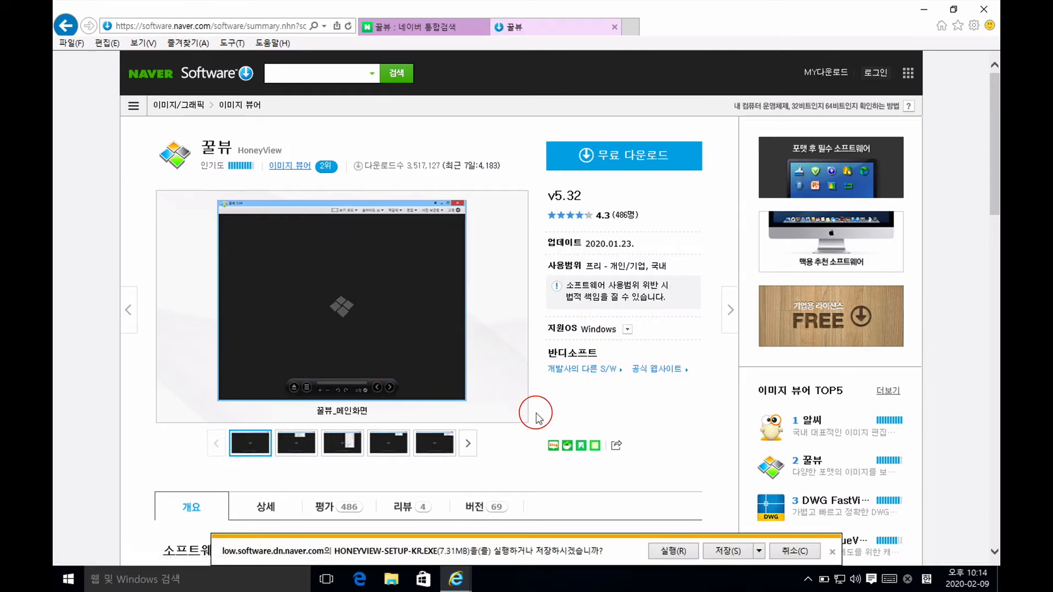
Open the blog post "꿀뷰로 많은 이미지 쉽게 정리하기" from the 꿀뷰 search results, look through its download links and close it
click(408, 26)
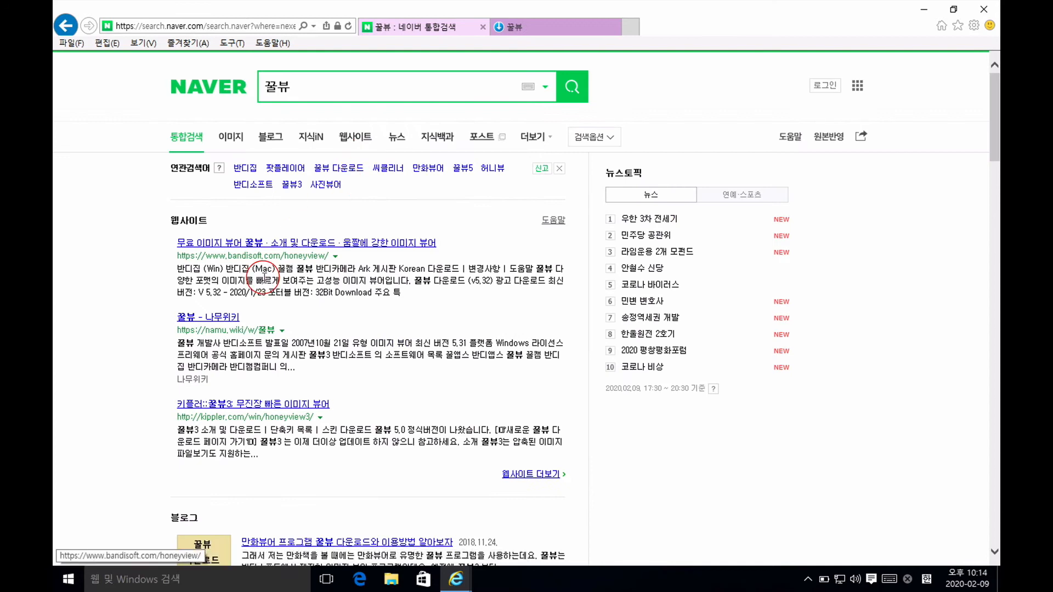
scroll(255, 301, down, 7)
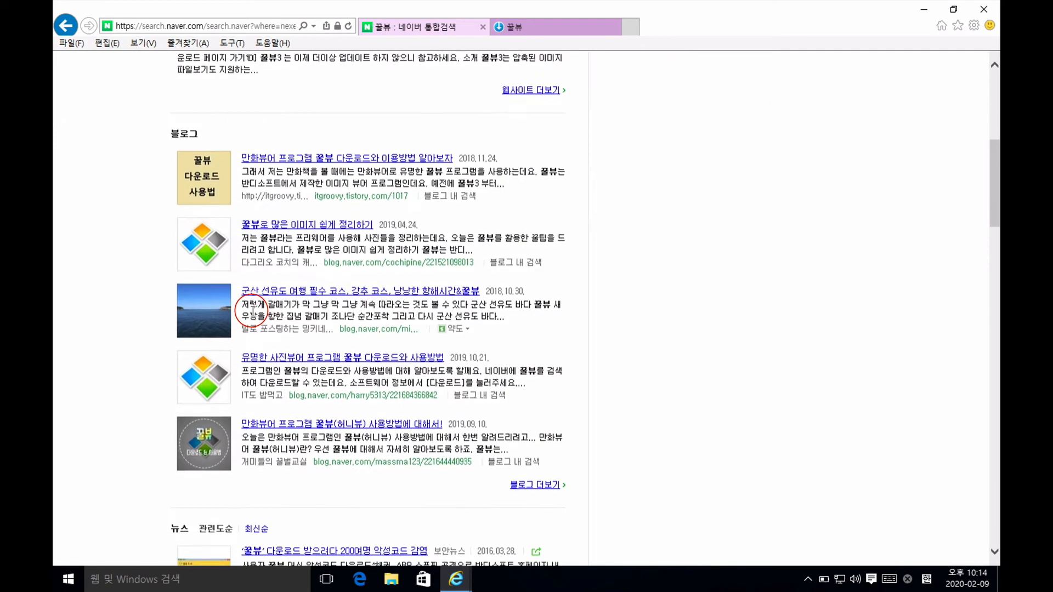
click(317, 224)
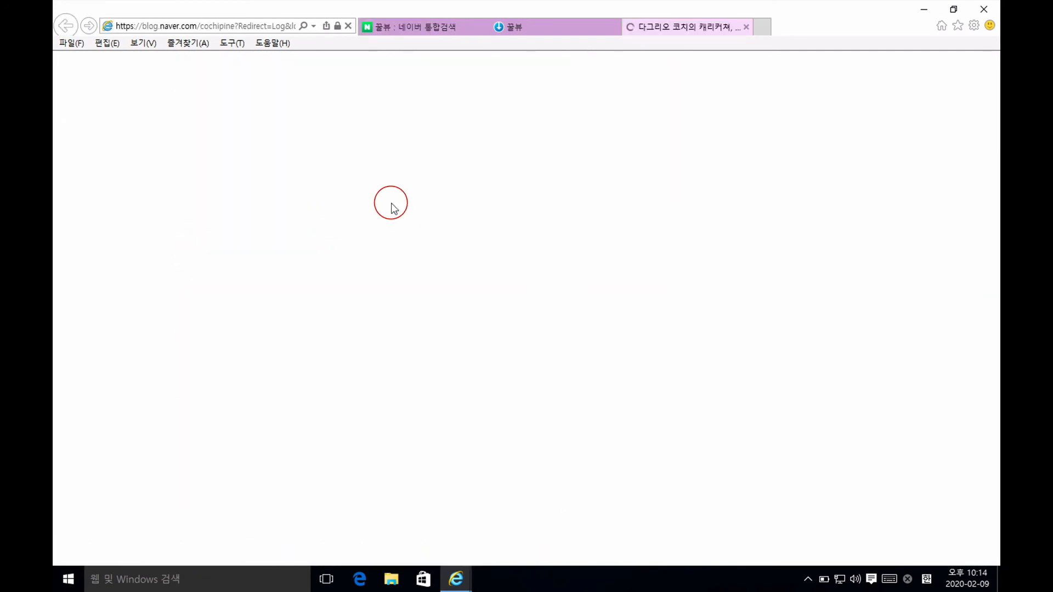
scroll(430, 252, down, 10)
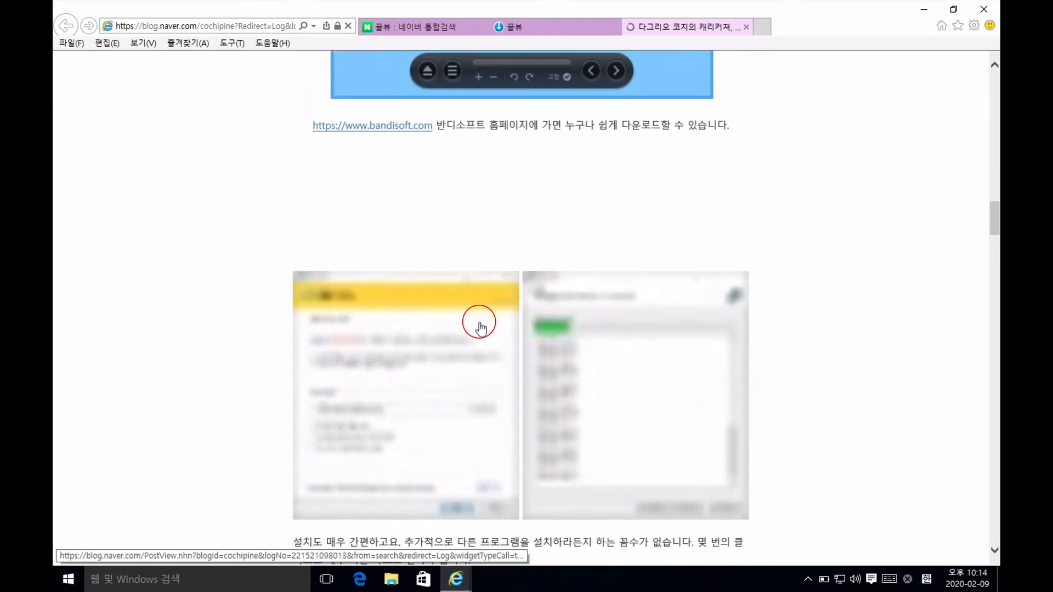
scroll(479, 322, down, 10)
scroll(478, 323, up, 20)
scroll(445, 377, down, 10)
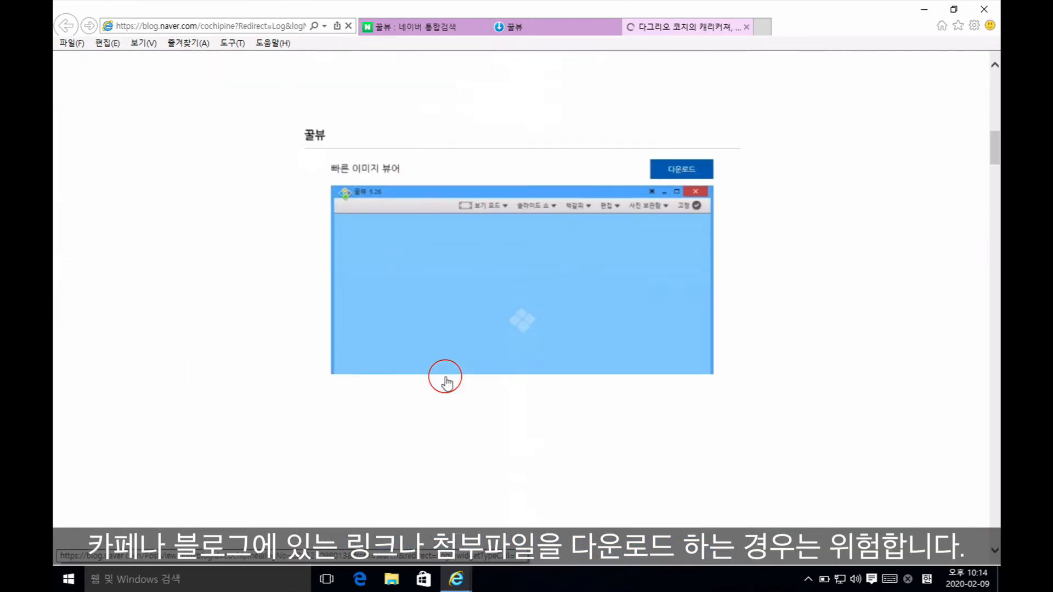
scroll(400, 410, down, 15)
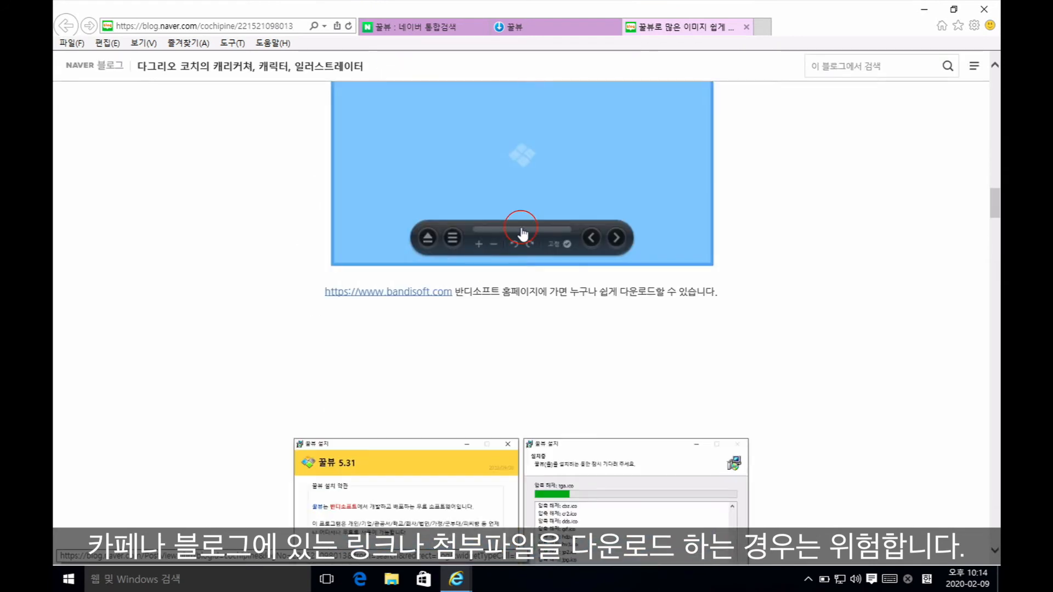
click(571, 27)
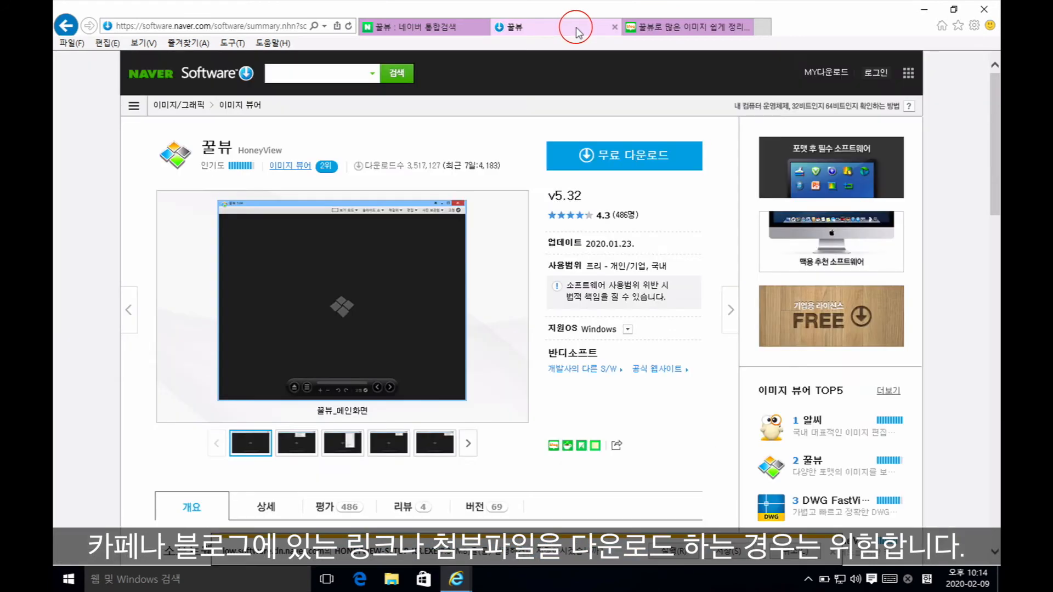
click(668, 28)
click(746, 27)
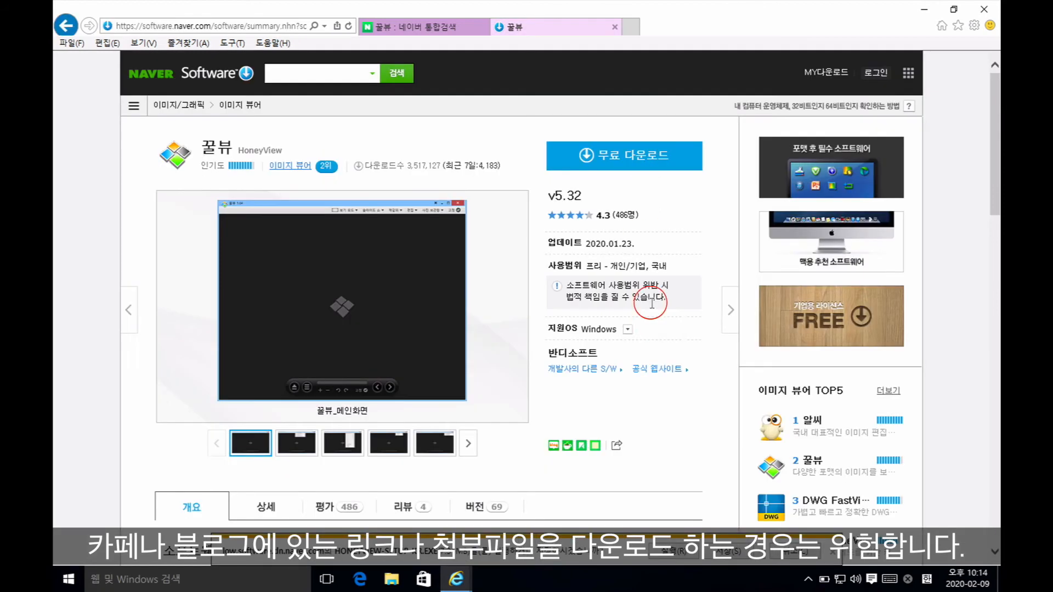
Save the installer to the desktop (바탕 화면) as HONEYVIEW-SETUP-KR using Save As, and dismiss the download notice
click(759, 550)
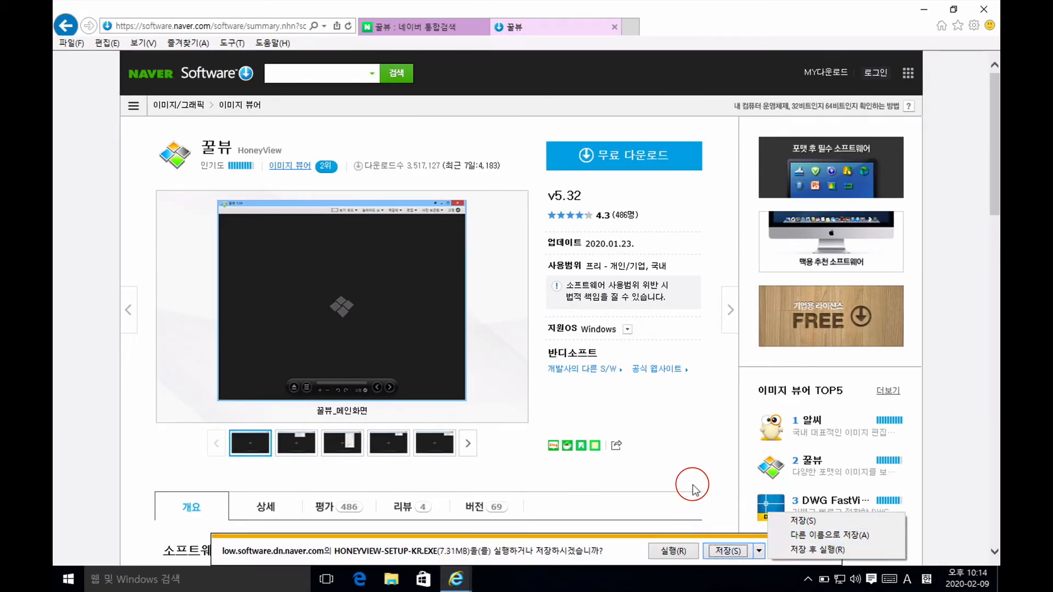
click(658, 518)
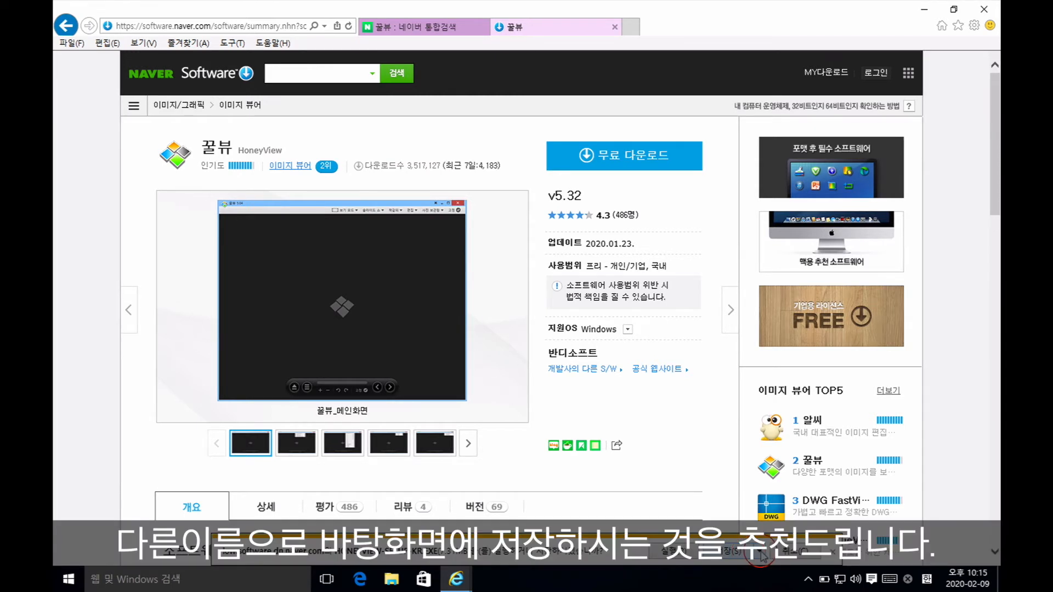
click(761, 554)
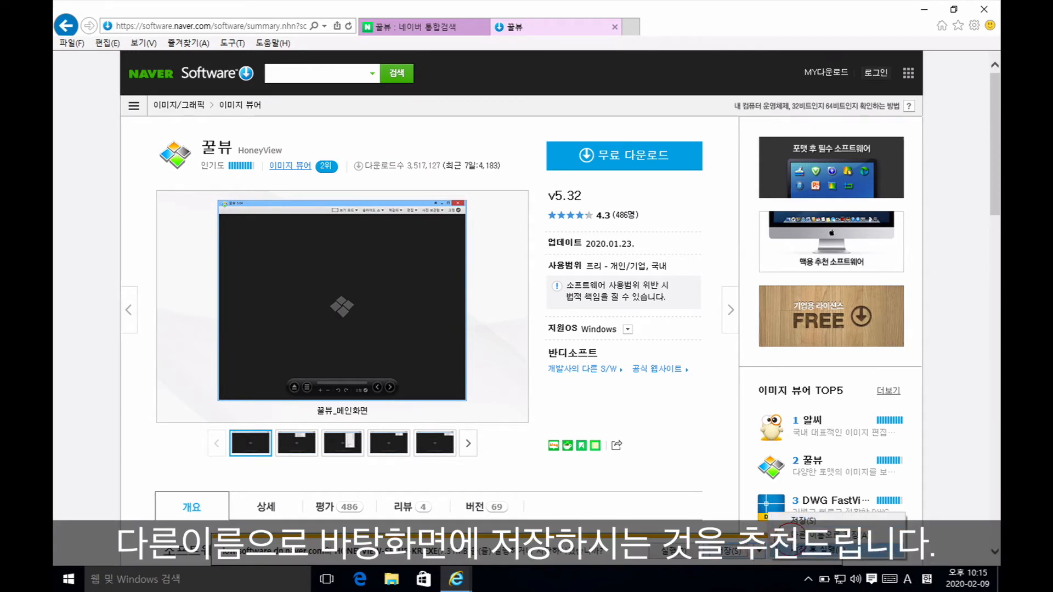
click(799, 535)
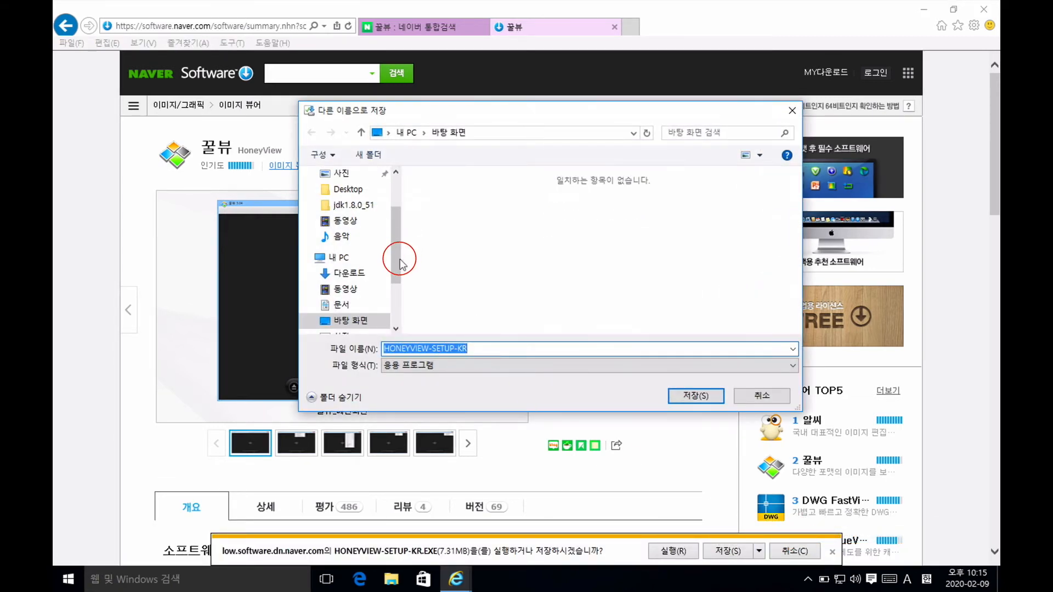
click(351, 320)
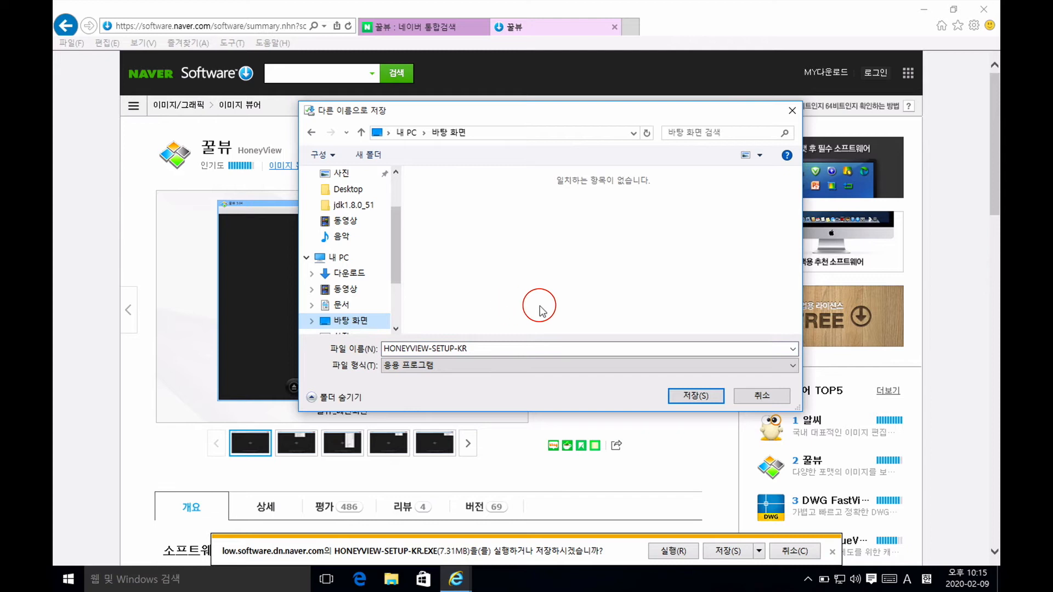
click(691, 397)
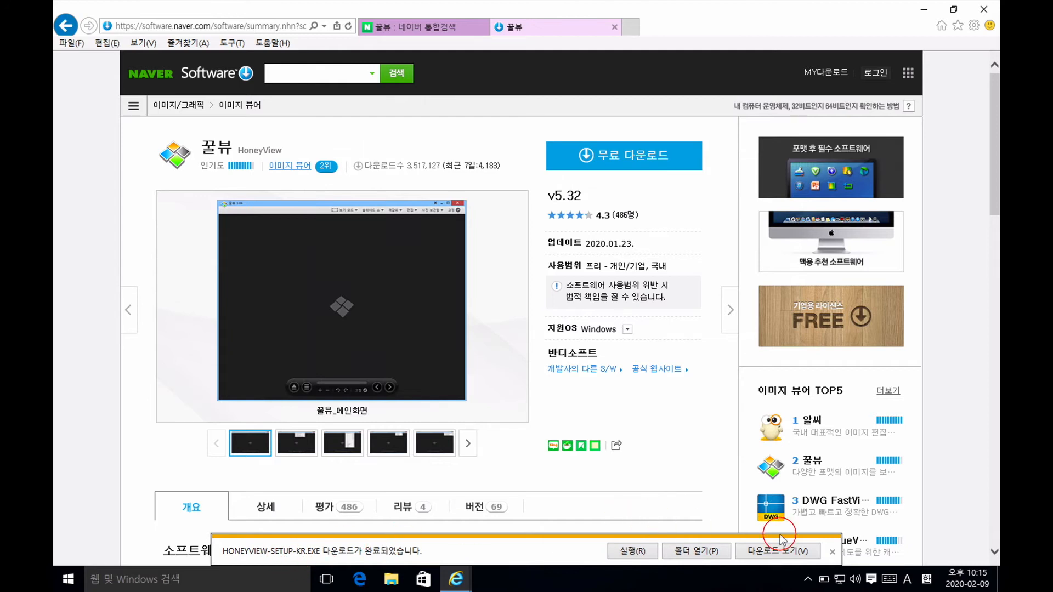
click(832, 552)
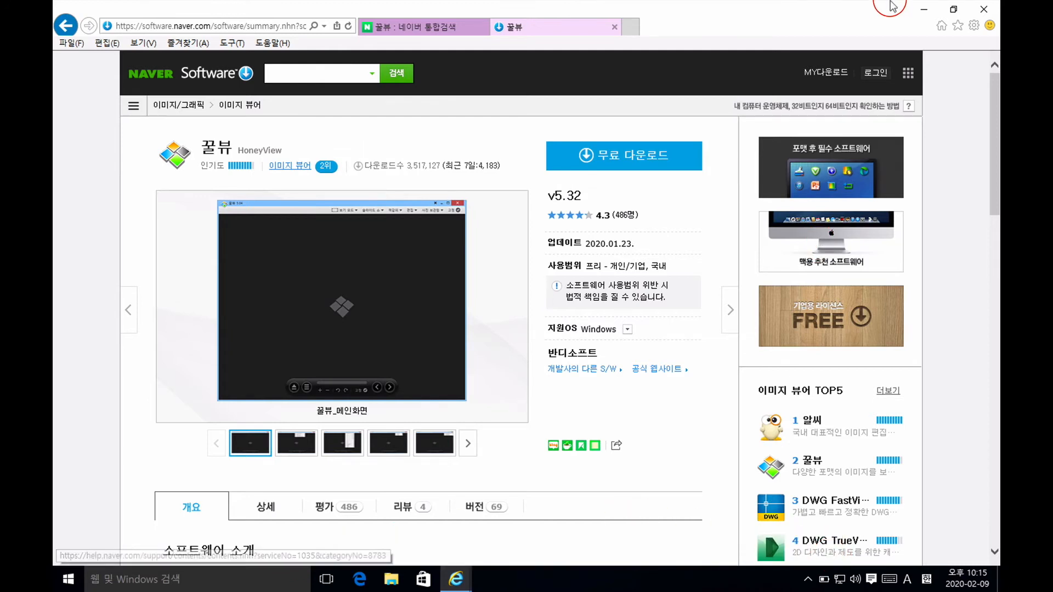
Show the desktop and inspect the available actions for the HONEYVIEW-SETUP-KR installer
click(924, 10)
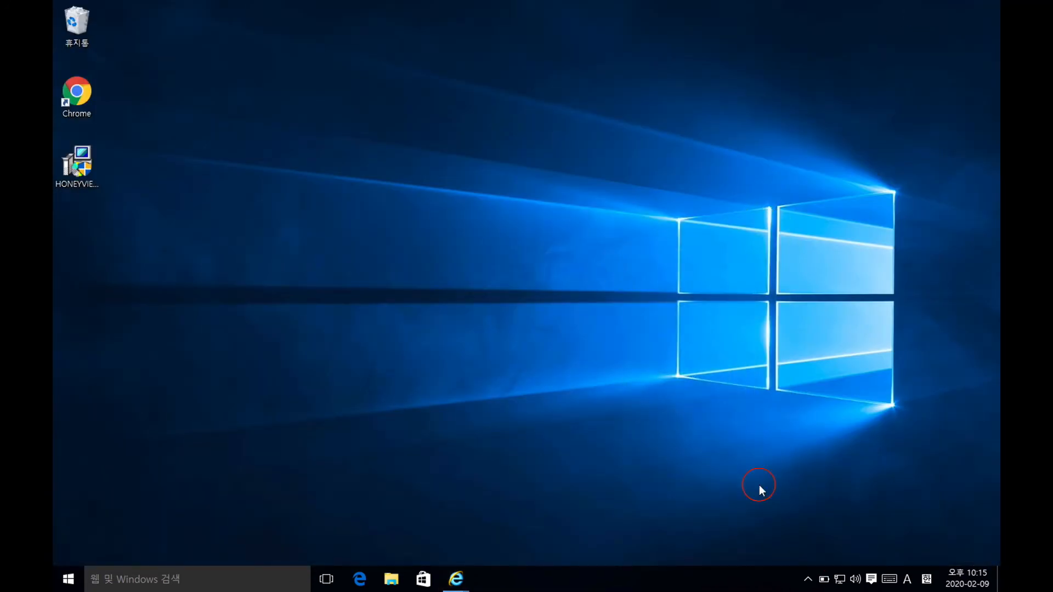
click(82, 174)
right_click(84, 174)
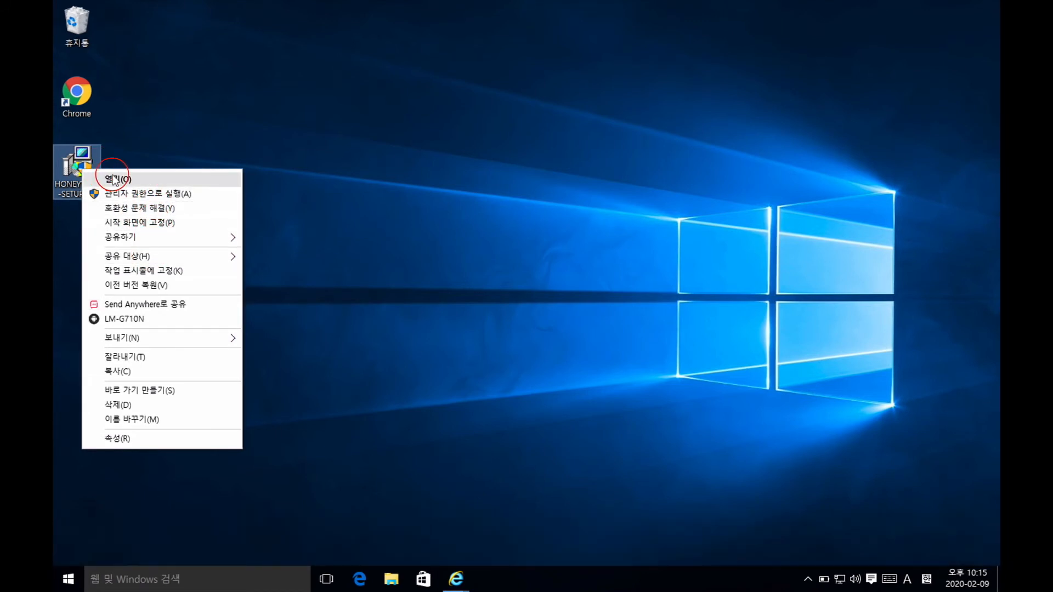
click(183, 114)
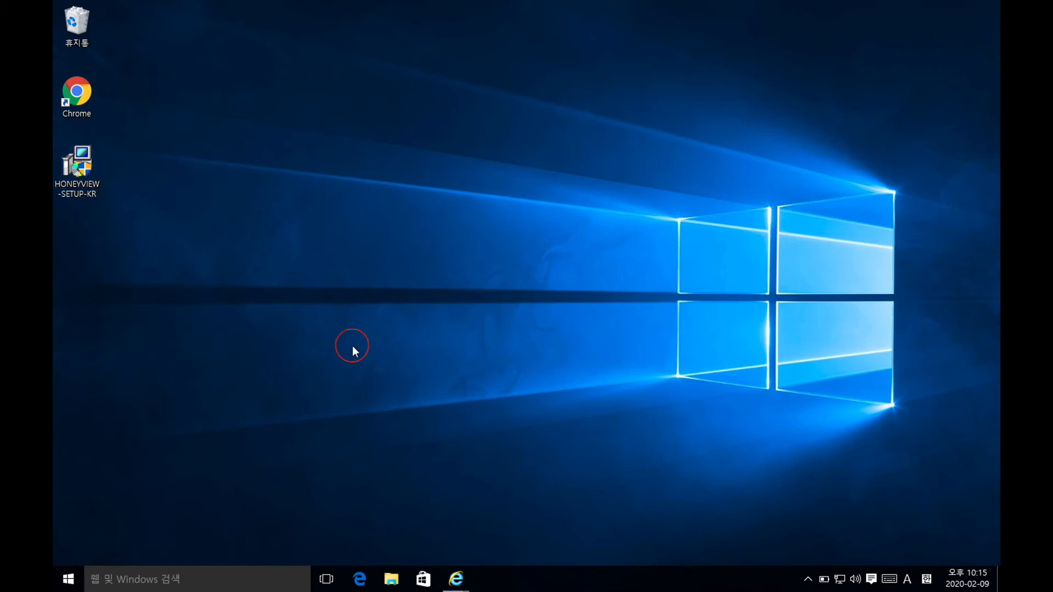
Return to Internet Explorer, close the 꿀뷰 software page tab and select the remaining page's web address for replacement
click(456, 577)
click(597, 25)
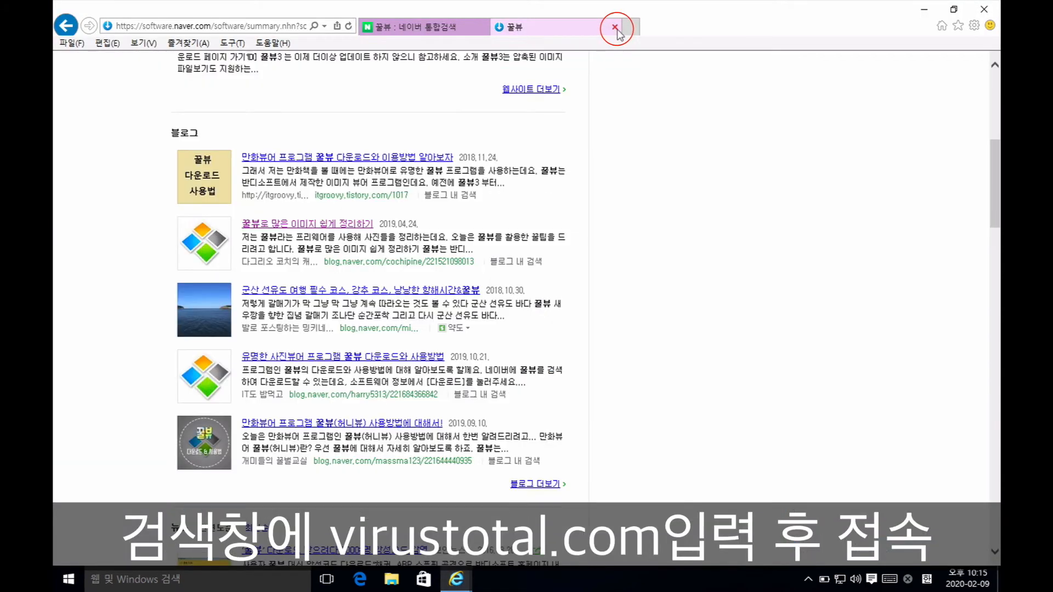
click(288, 23)
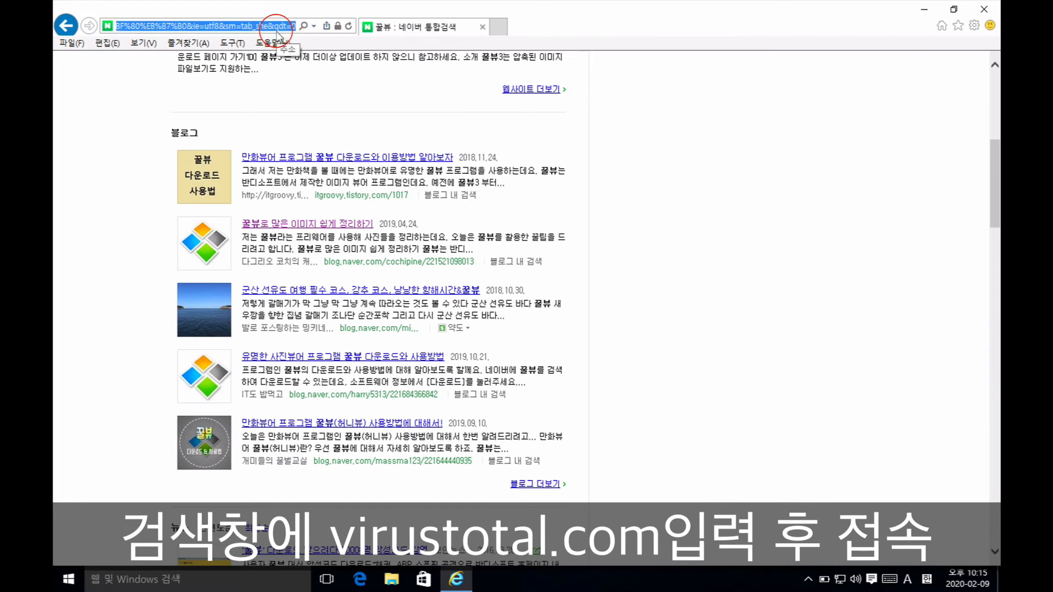
text(vir)
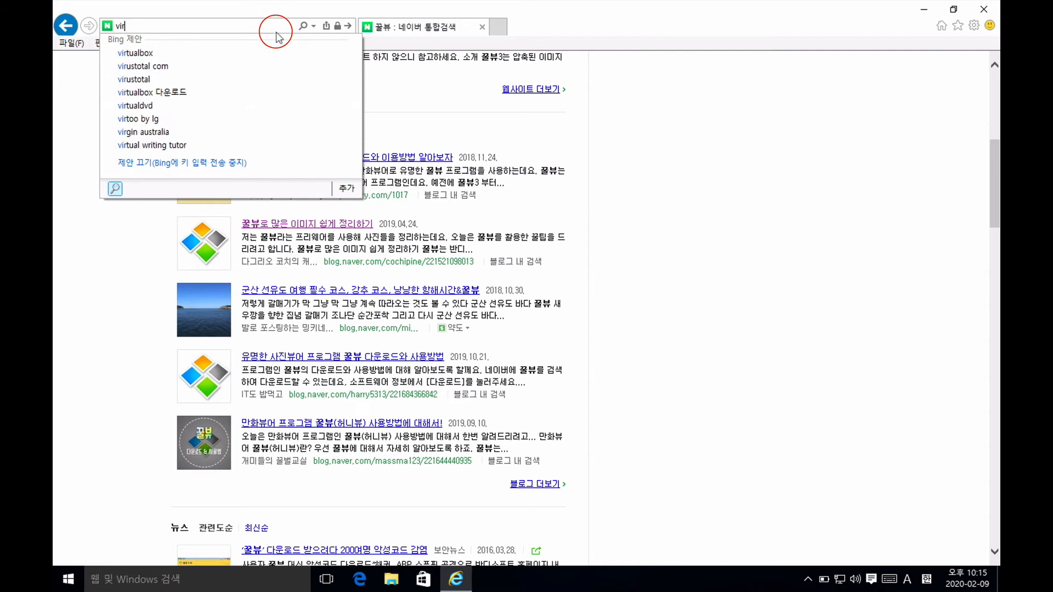
text(tst)
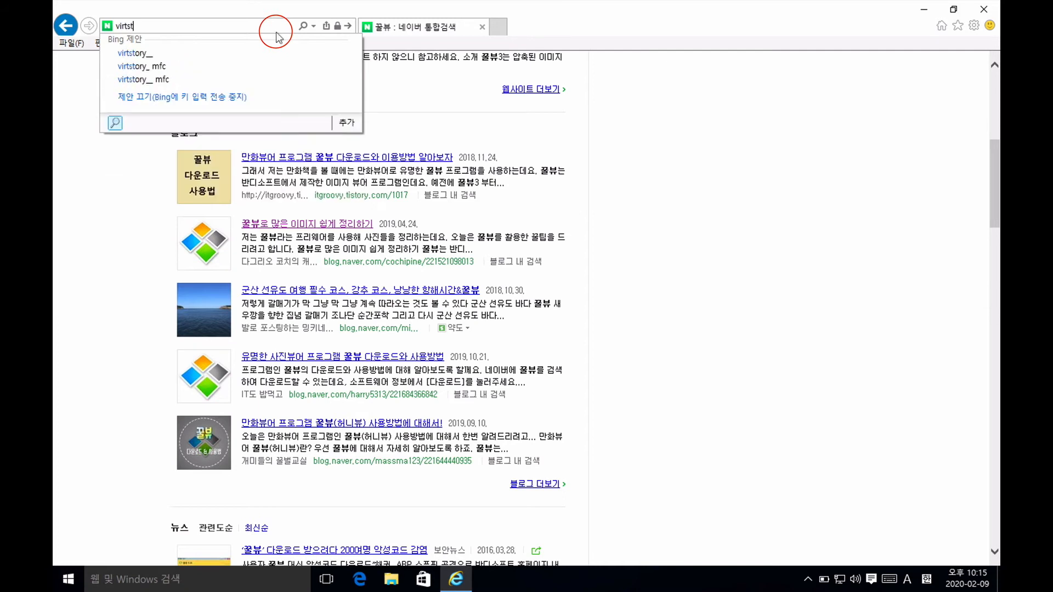
text(otal)
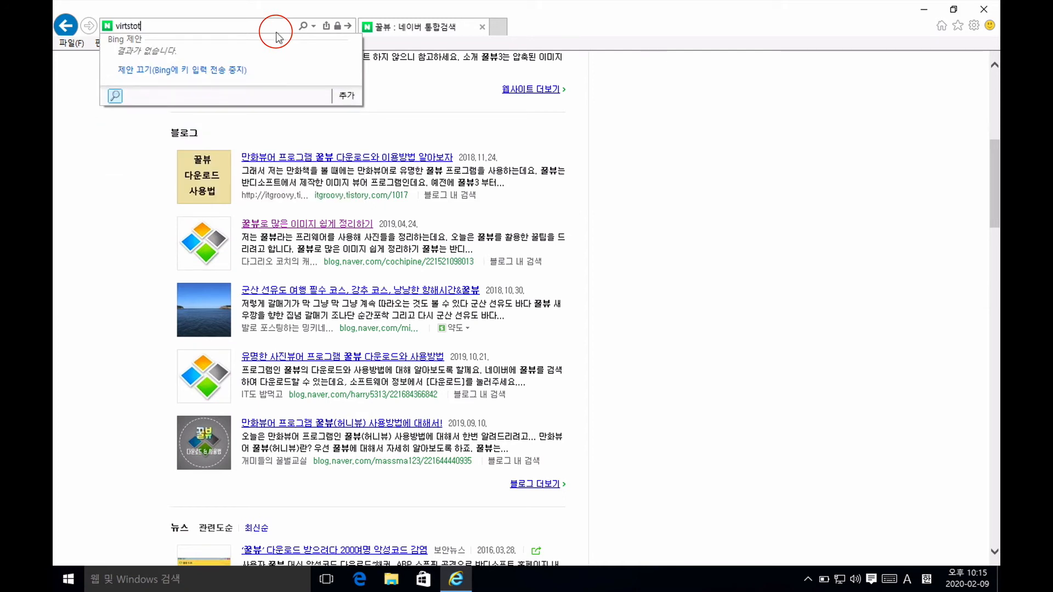
key(BackSpace)
key(BackSpace)
key(BackSpace)
key(BackSpace)
key(BackSpace)
key(BackSpace)
key(BackSpace)
key(BackSpace)
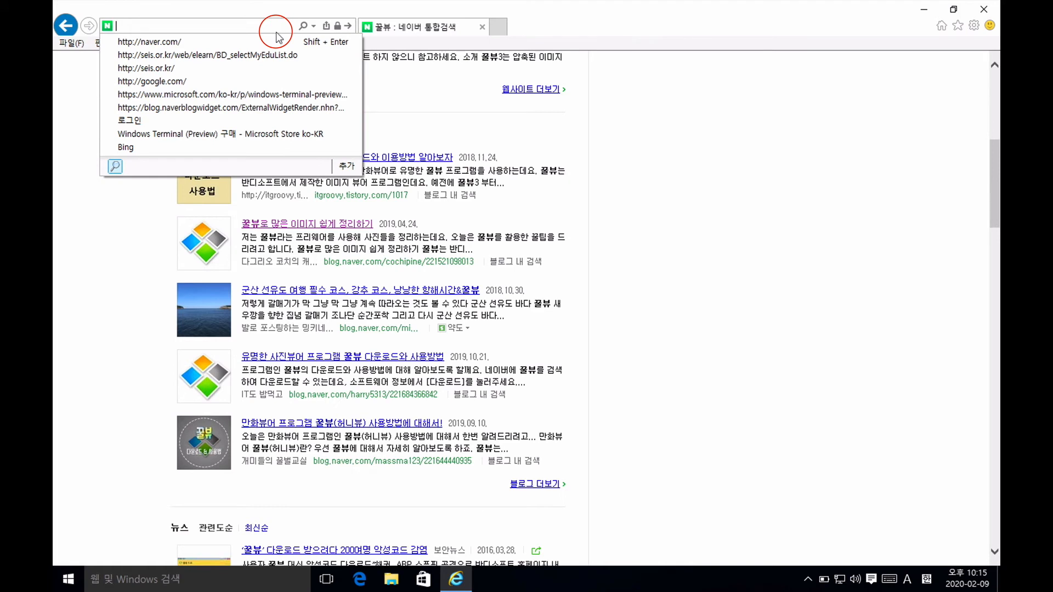
Go to virustotal.com
text(vir)
text(us)
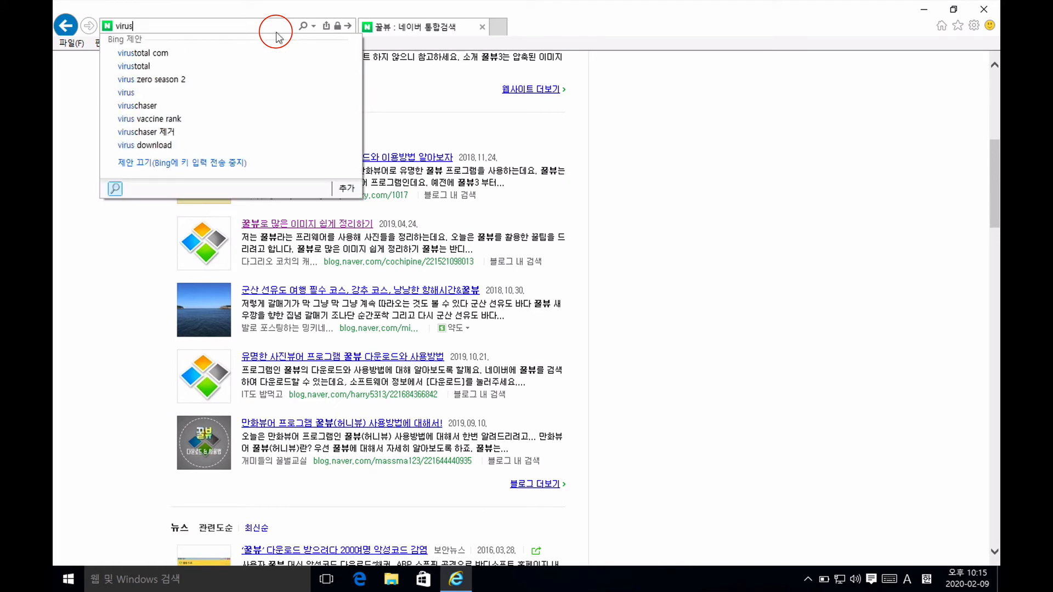
text(total.com)
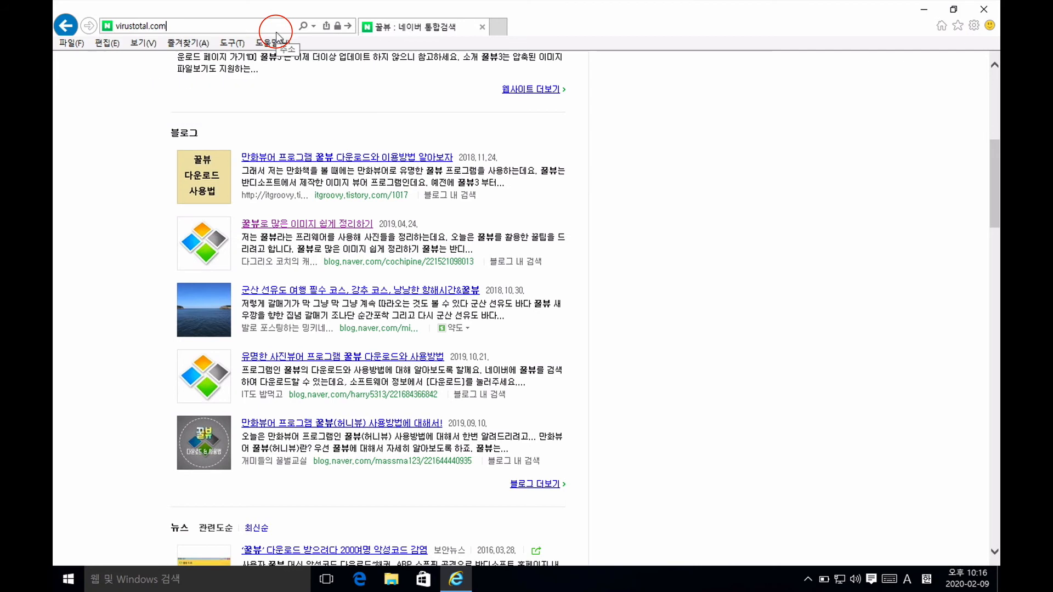
key(Return)
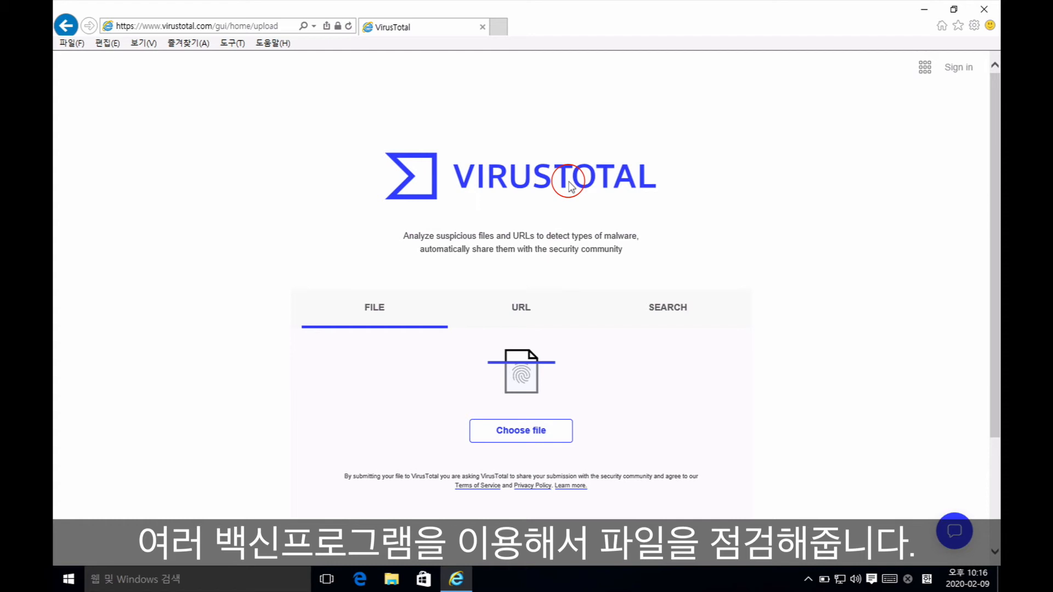
Restore the VirusTotal browser window, then move and enlarge it so the installer on the desktop stays visible beside it
double_click(705, 10)
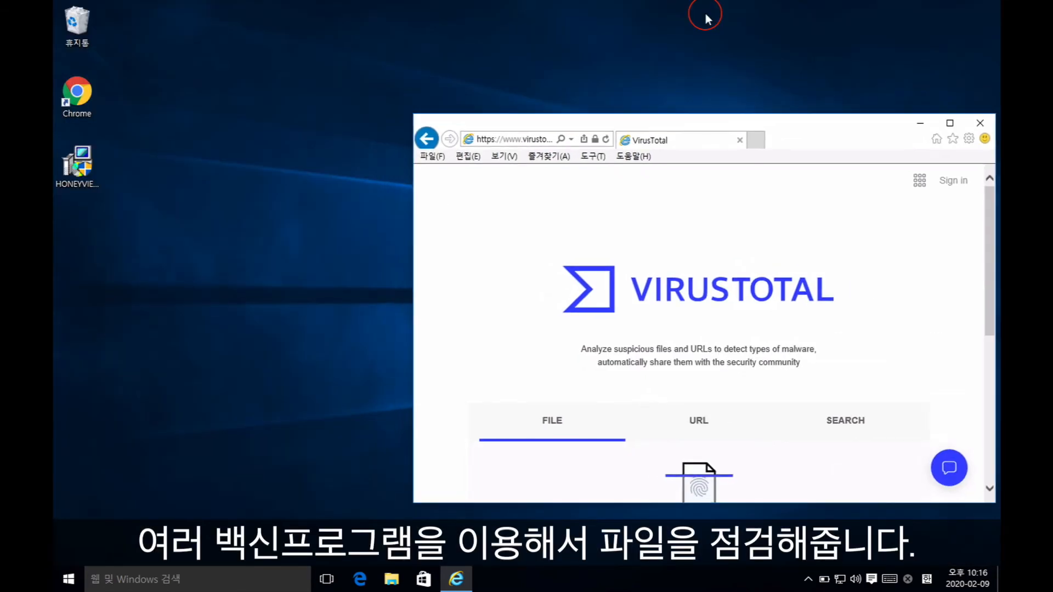
drag(727, 123, 685, 10)
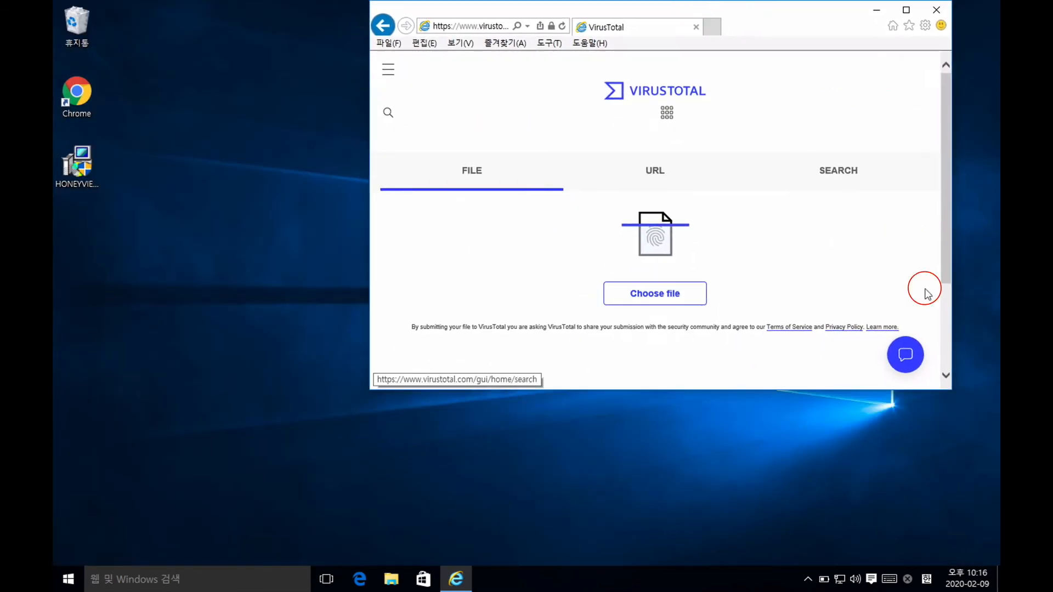
scroll(950, 392, down, 1)
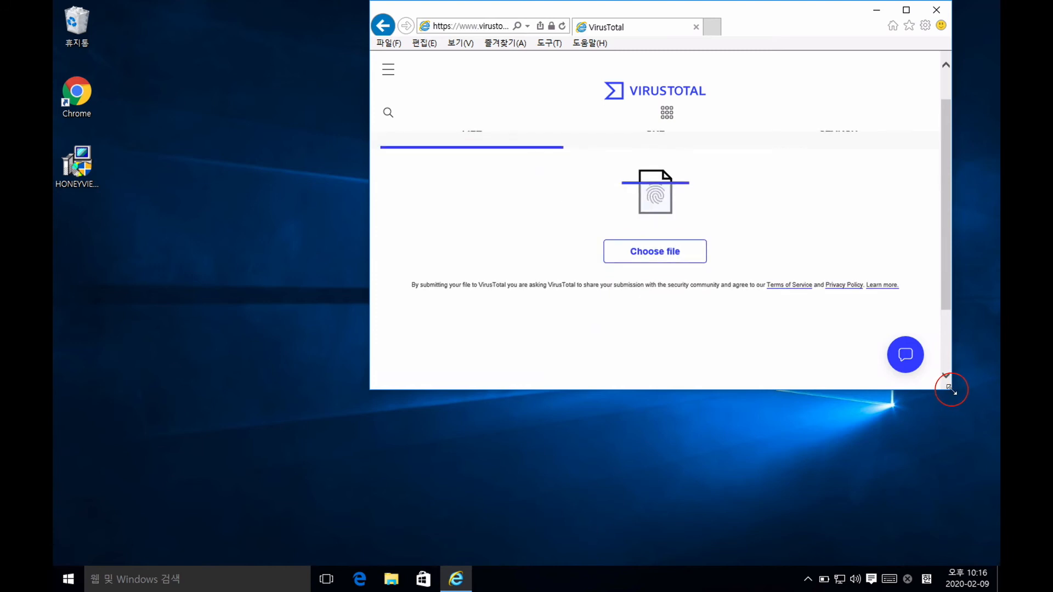
drag(950, 392, 989, 558)
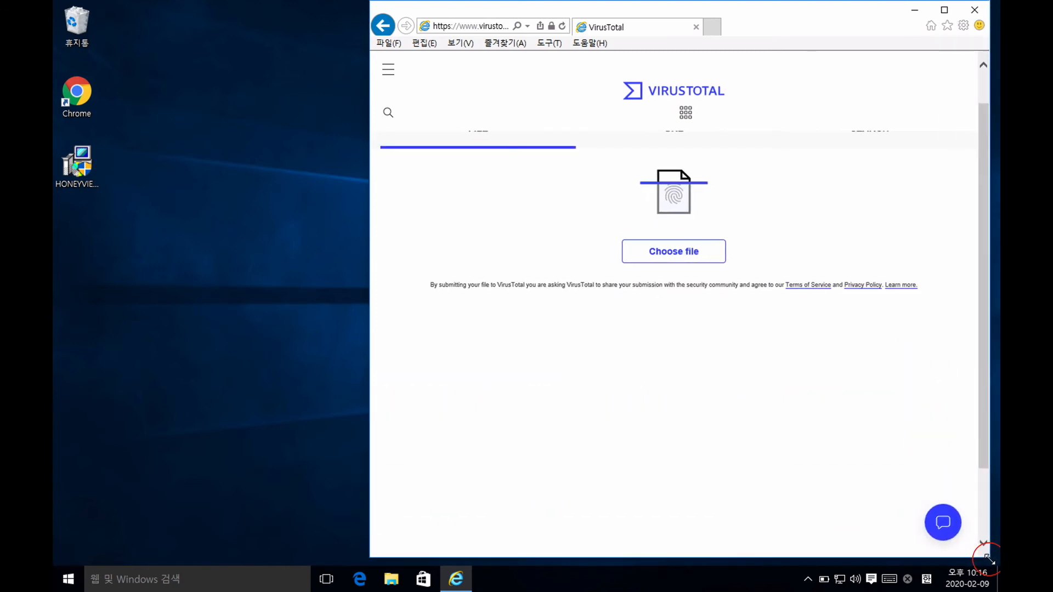
scroll(498, 223, up, 1)
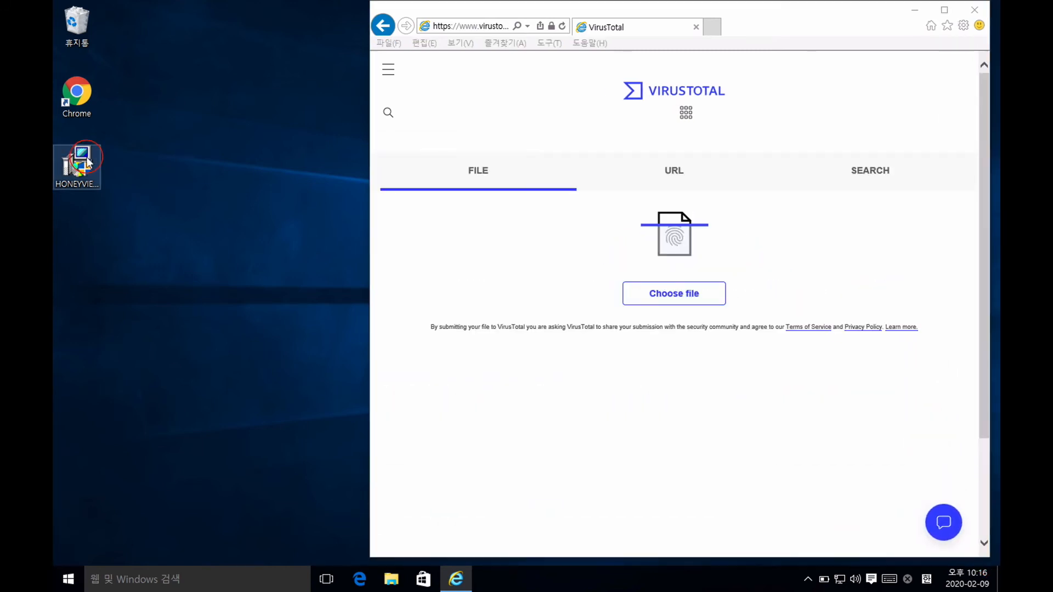
Upload HONEYVIEW-SETUP-KR from the desktop (바탕 화면) to VirusTotal for scanning
click(85, 161)
click(676, 291)
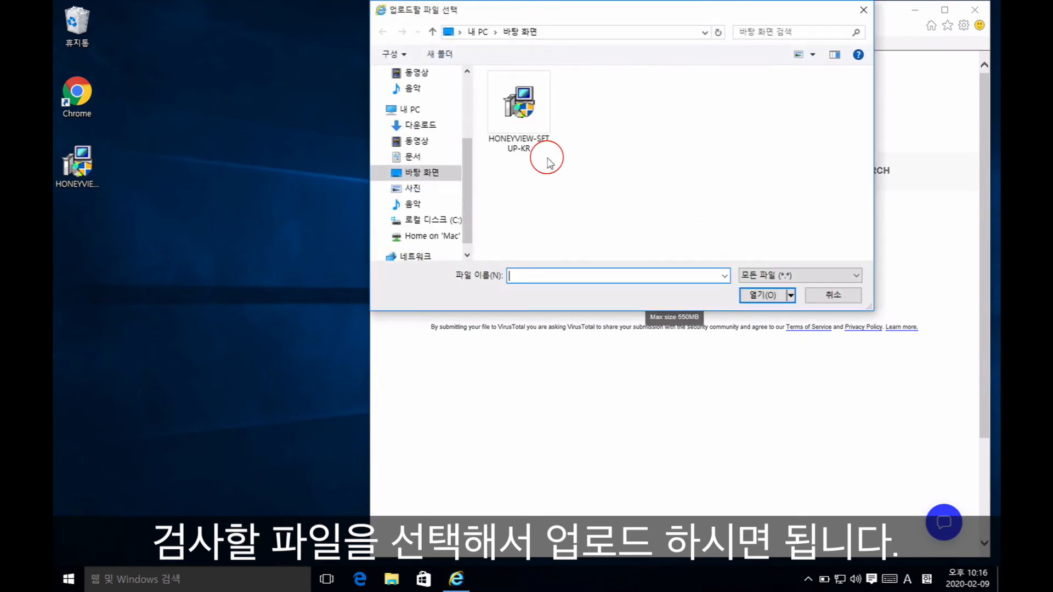
click(507, 107)
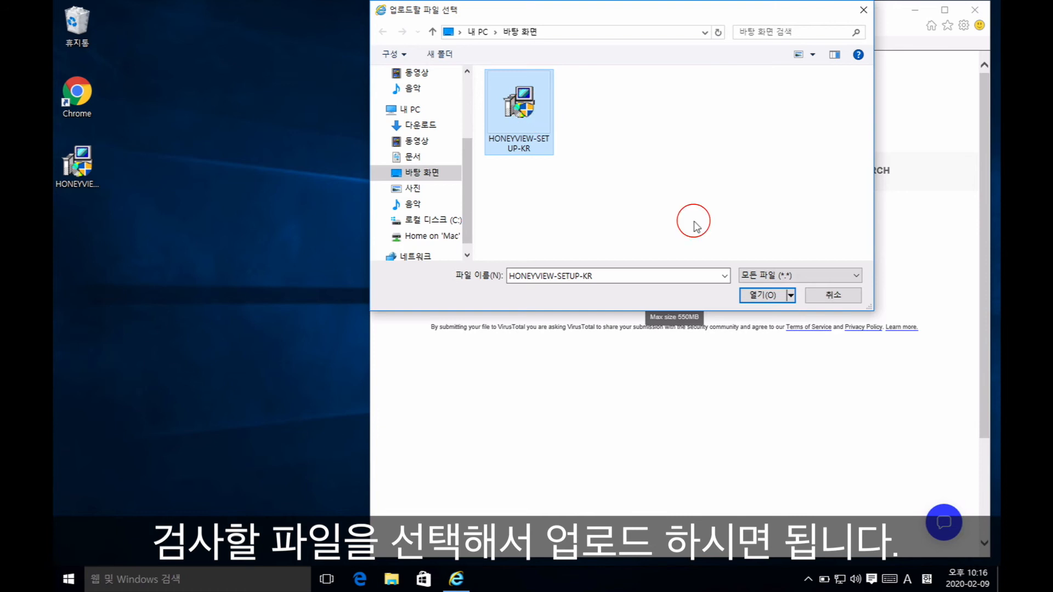
click(762, 295)
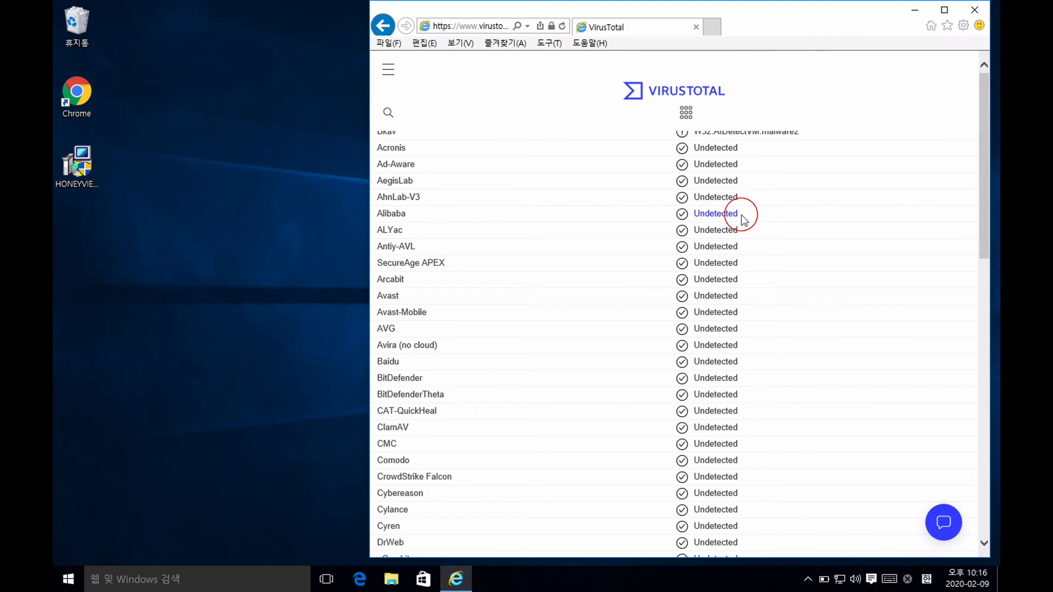
Maximize the browser window, examine the antivirus engines' detection results for the uploaded installer, and close the browser
click(944, 9)
scroll(564, 331, down, 10)
scroll(564, 331, up, 10)
scroll(203, 181, down, 5)
scroll(218, 196, up, 5)
scroll(219, 199, down, 20)
scroll(288, 197, up, 20)
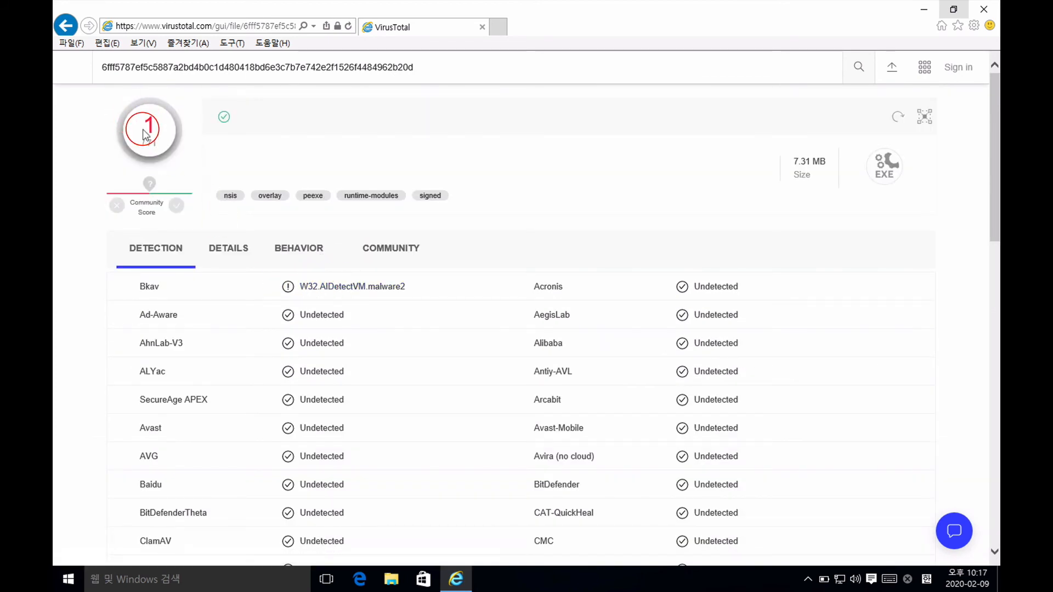
mouse_move(149, 291)
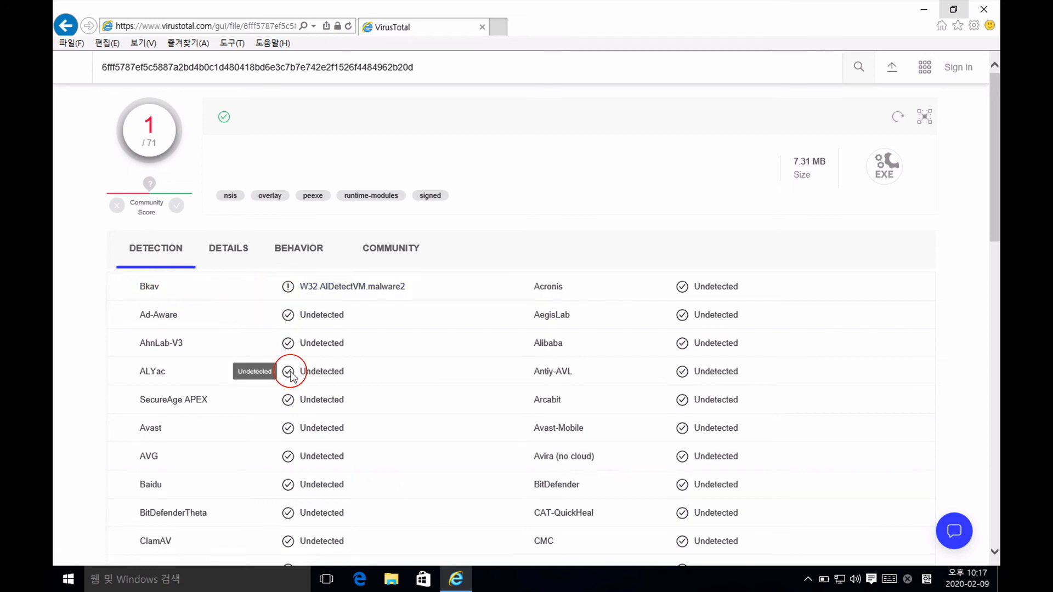
scroll(285, 369, down, 4)
scroll(324, 396, down, 9)
scroll(324, 396, up, 12)
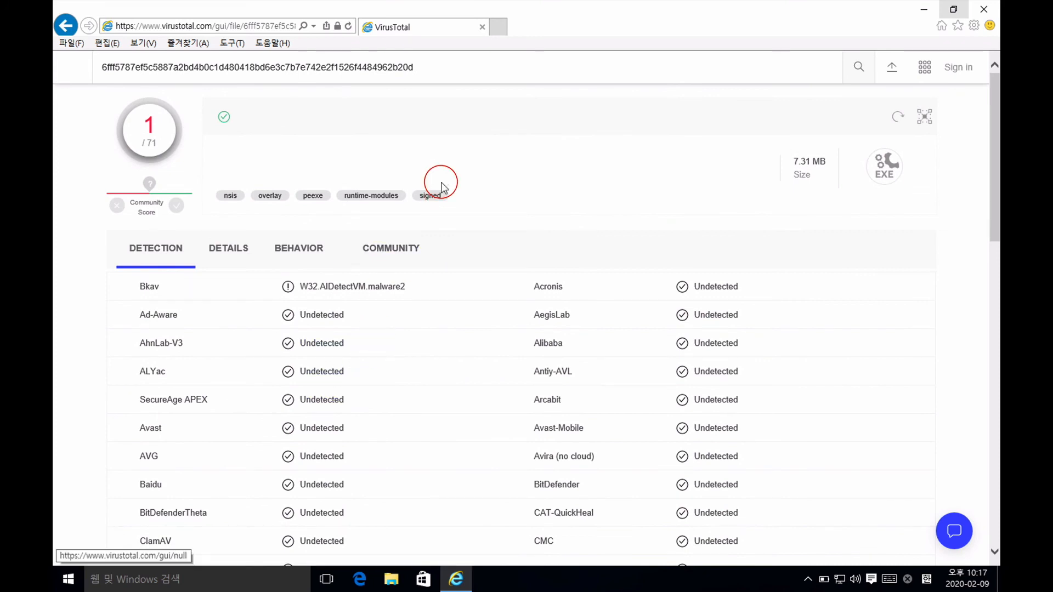
click(984, 9)
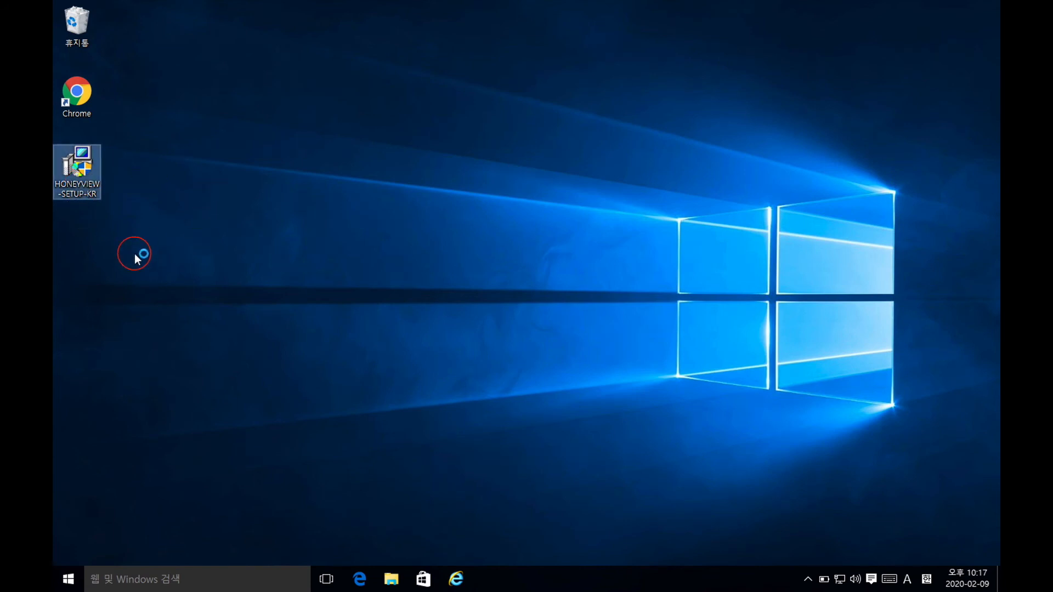
click(670, 108)
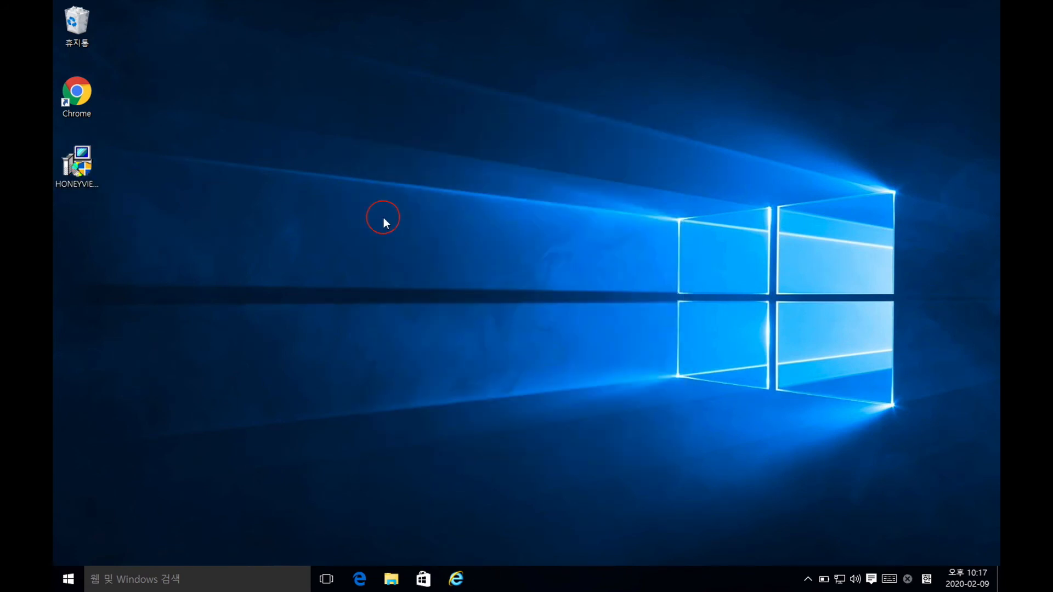
Open naver.com in a new Internet Explorer window, look at its home page and close the browser
click(455, 578)
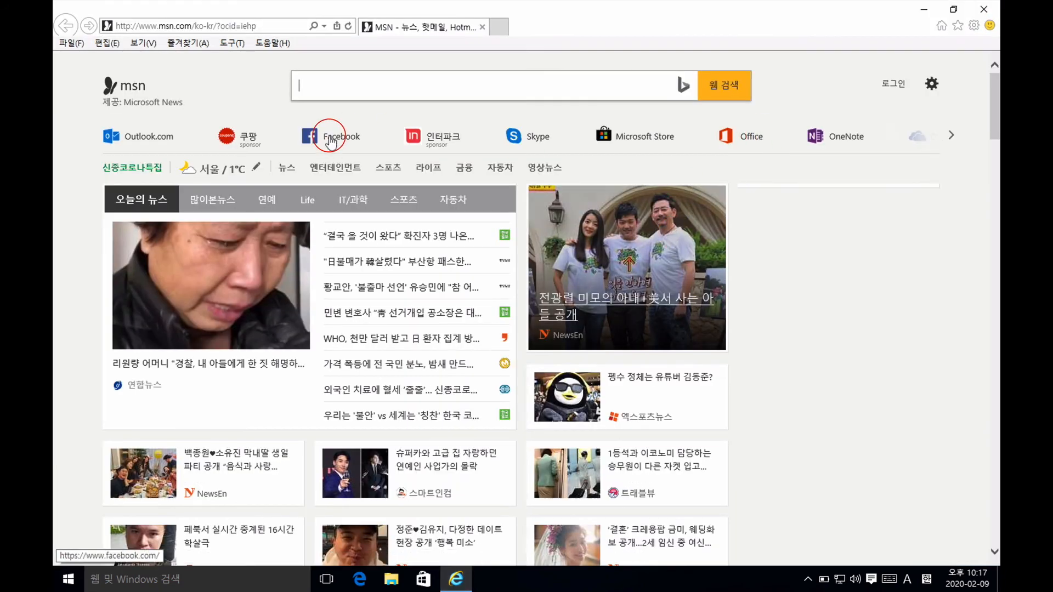
click(242, 26)
text(nav)
key(Return)
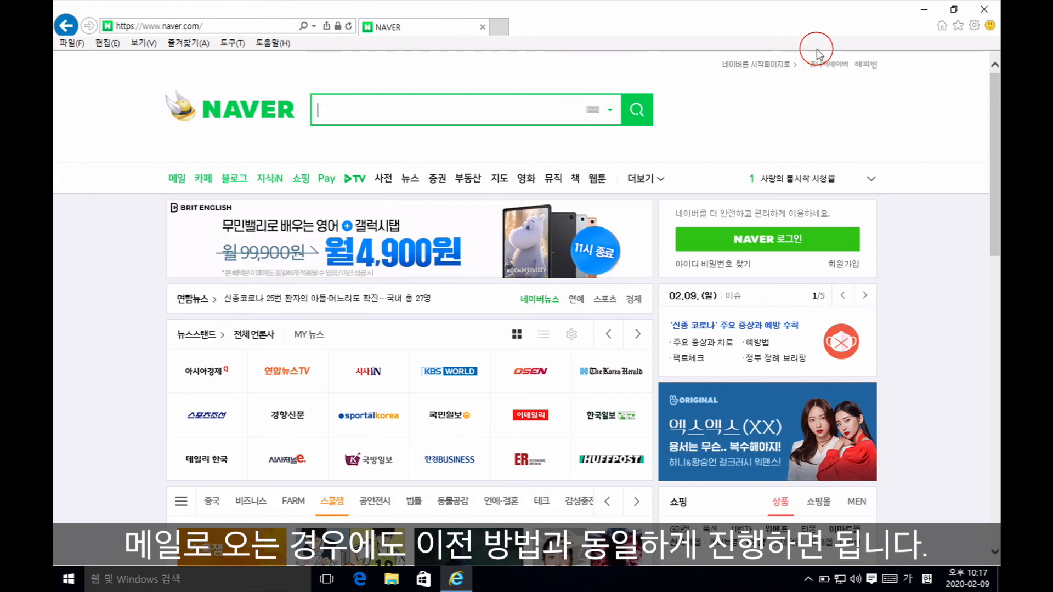
click(985, 11)
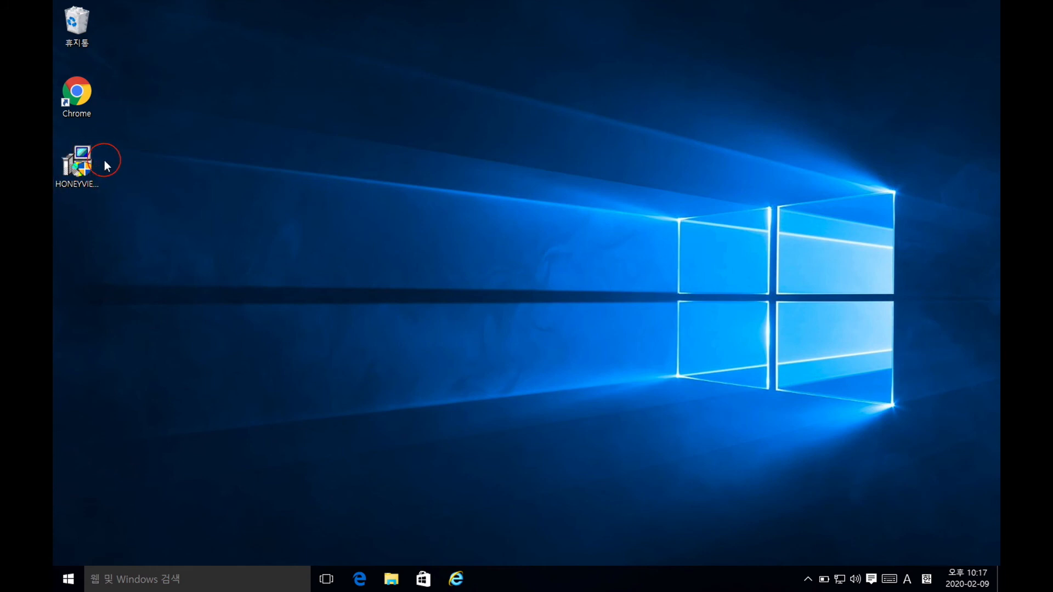
Inspect the available actions for the HONEYVIEW-SETUP-KR installer on the desktop and dismiss them
right_click(85, 169)
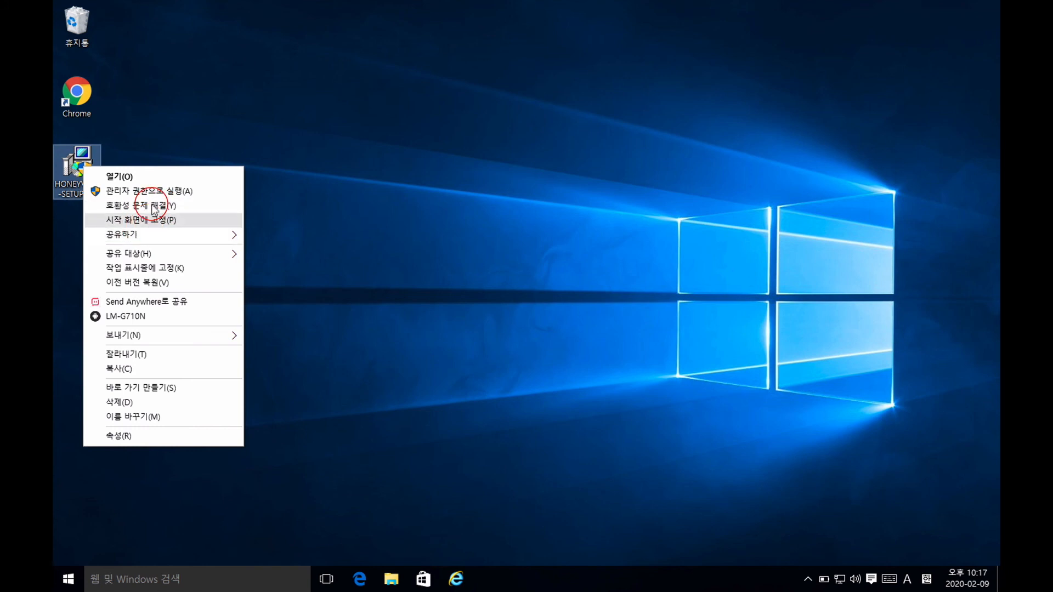
click(217, 97)
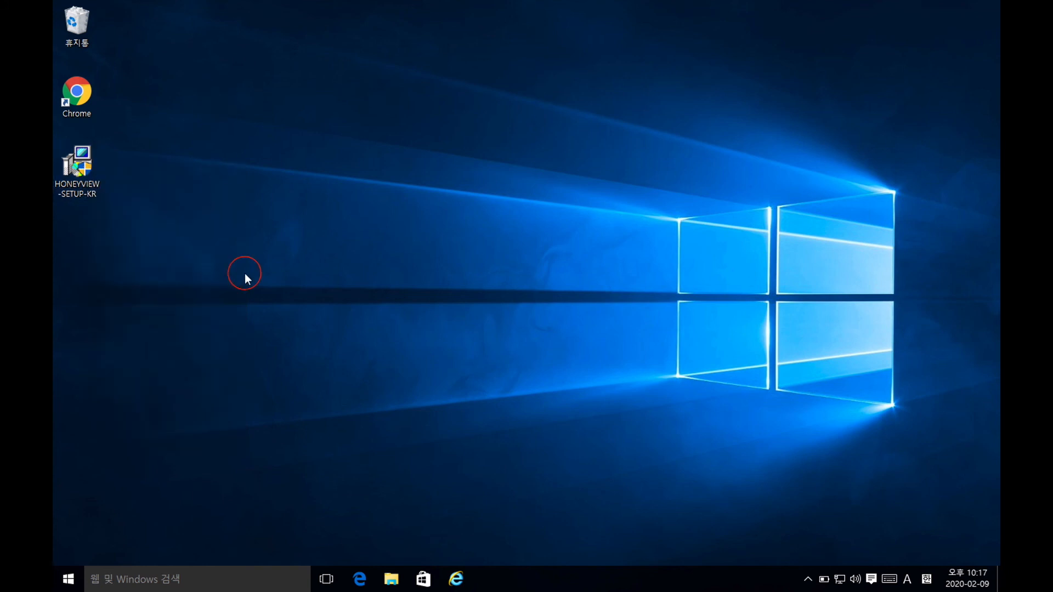
click(456, 579)
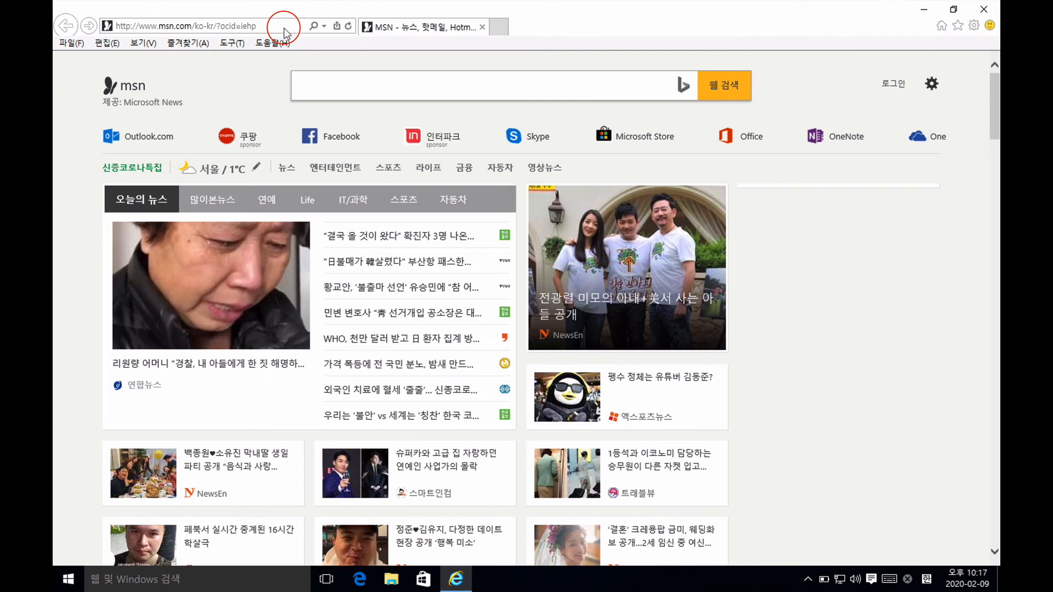
click(281, 27)
click(984, 8)
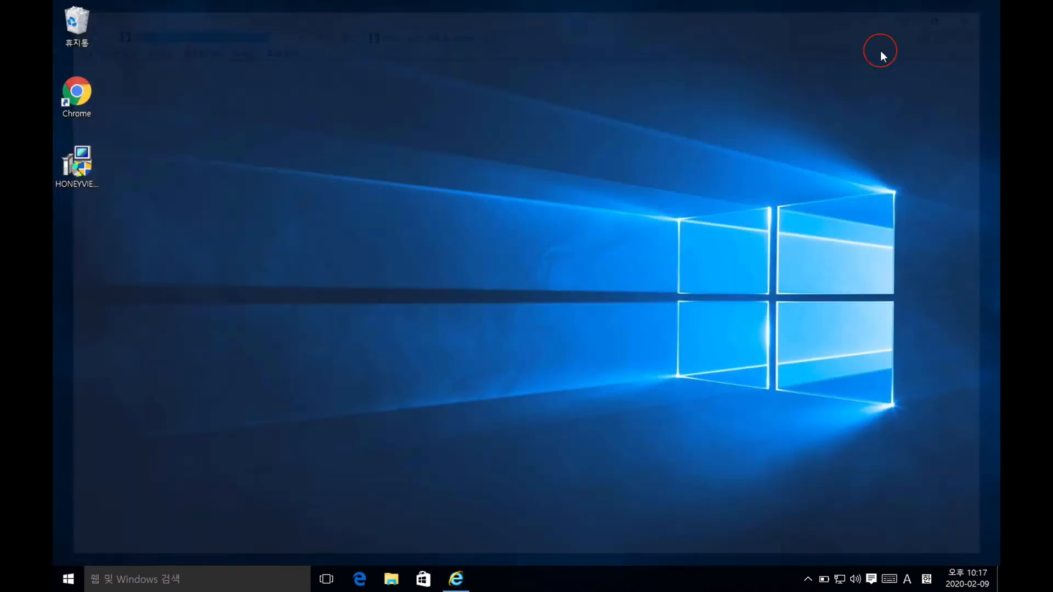